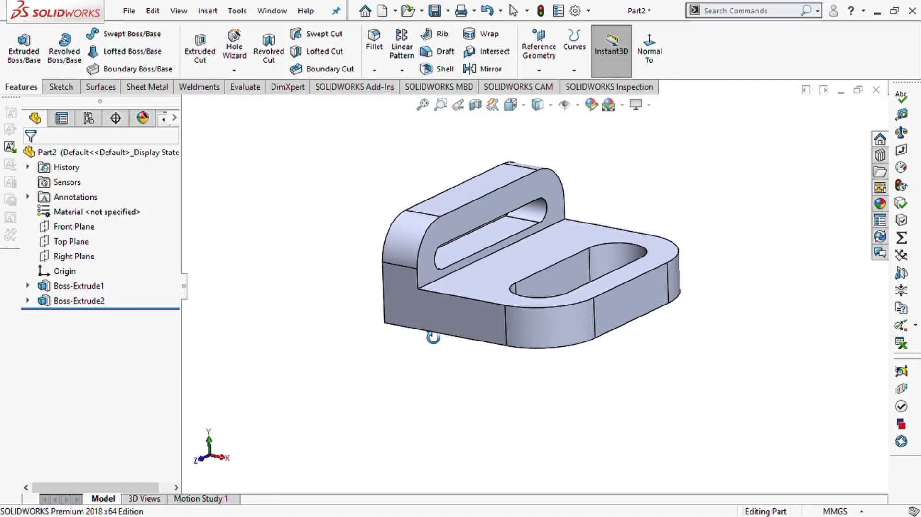
# Orbit the bracket and zoom to fit, then create a new blank Part document.
pyautogui.moveTo(654, 267); pyautogui.dragTo(457, 128, button='middle')
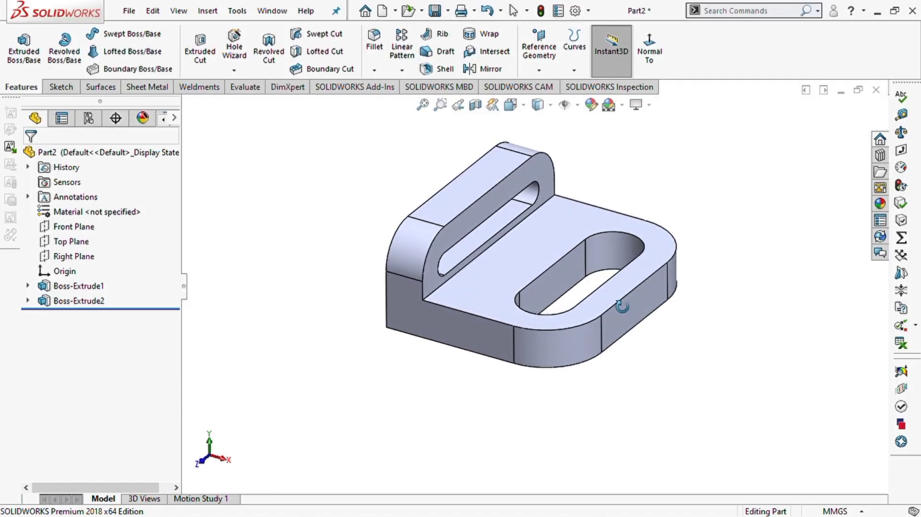
pyautogui.click(423, 105)
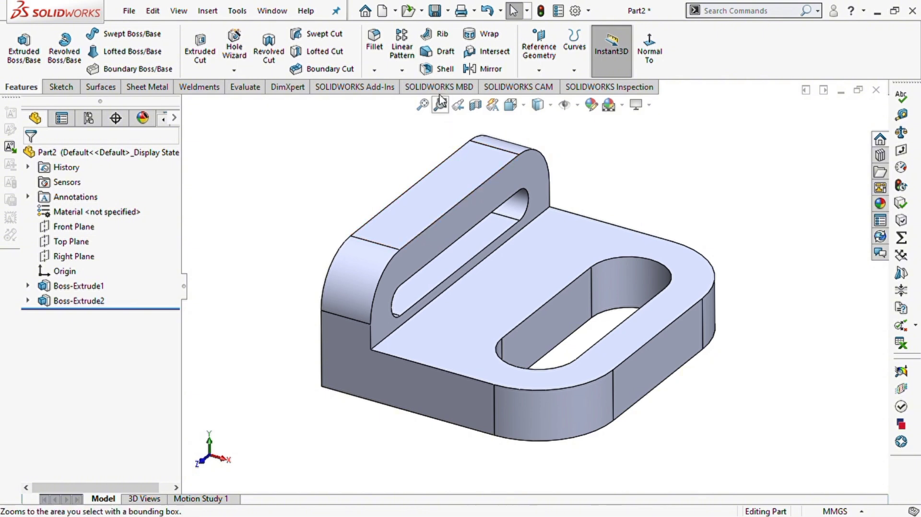
pyautogui.click(381, 11)
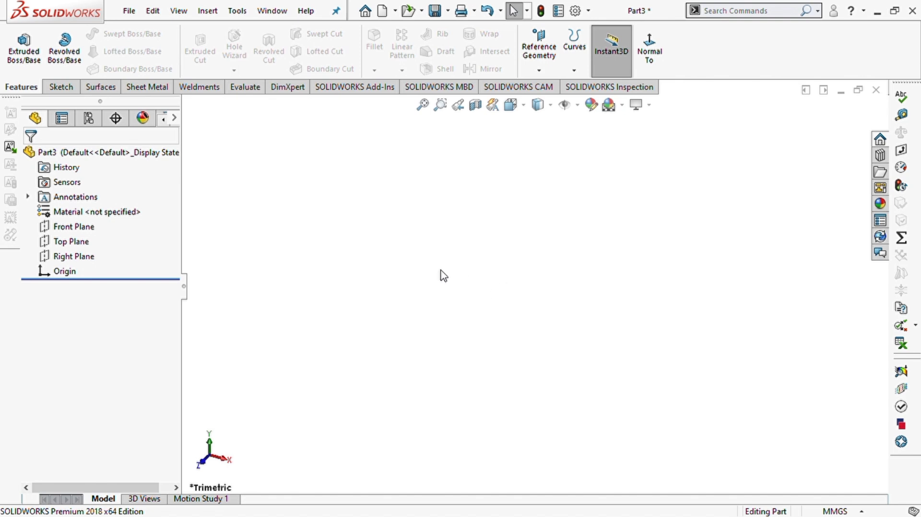
# Start a sketch on the Front Plane and draw a corner rectangle.
pyautogui.click(86, 257)
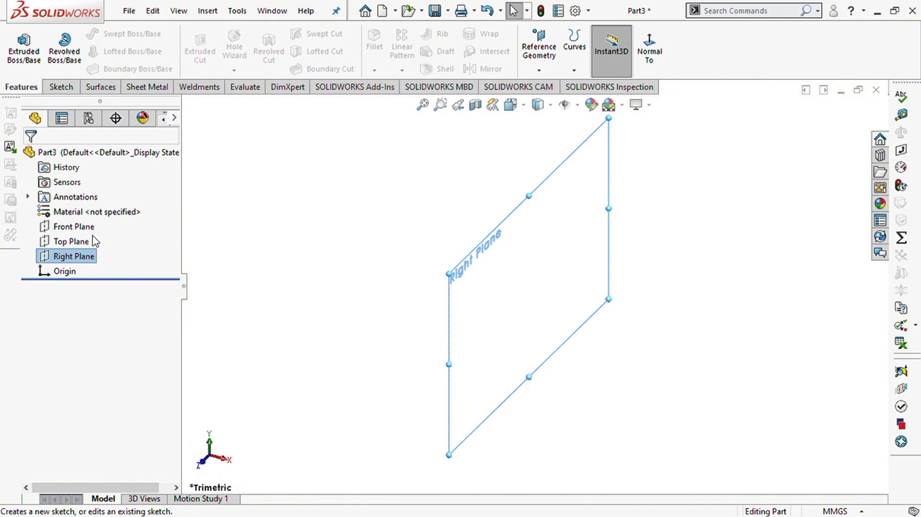
pyautogui.click(86, 226)
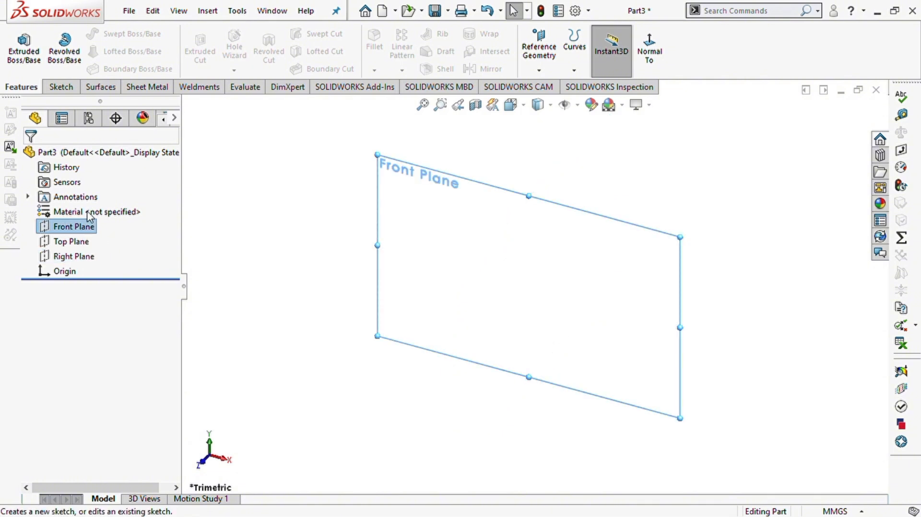
pyautogui.click(88, 216)
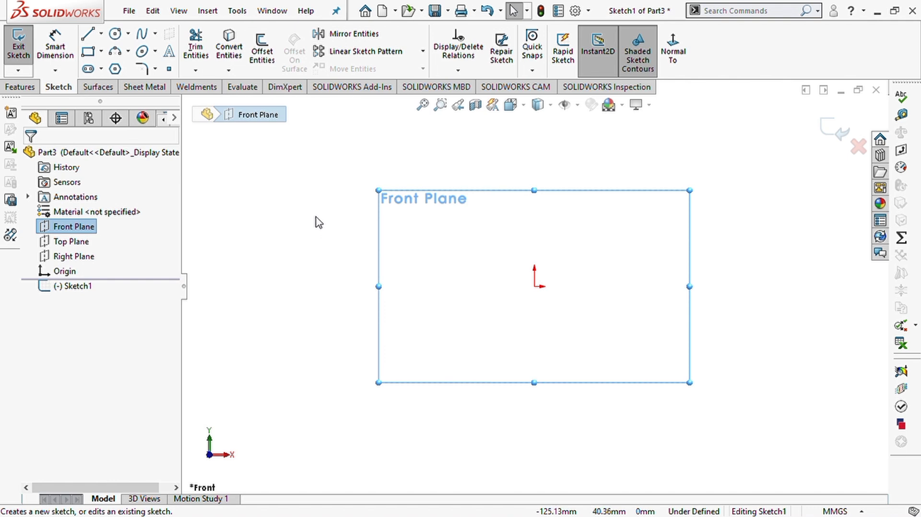
pyautogui.press('l')
pyautogui.press('r')
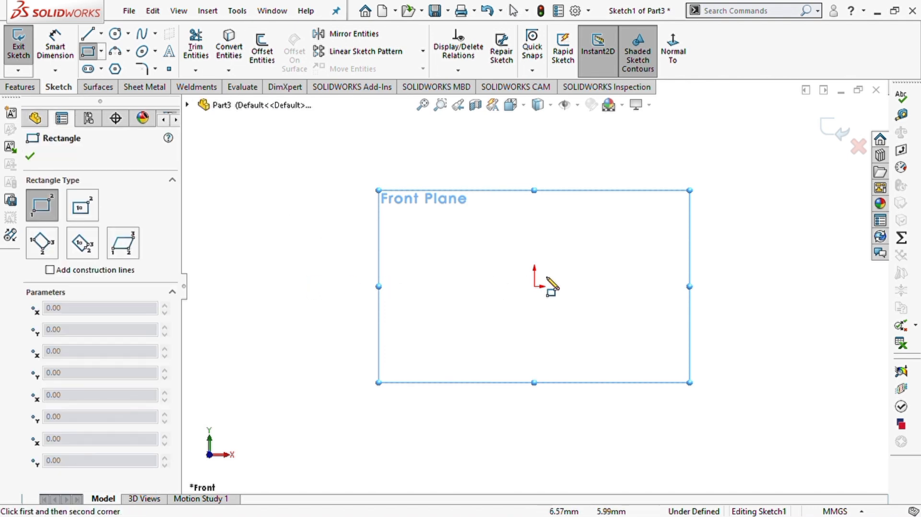
pyautogui.click(463, 239)
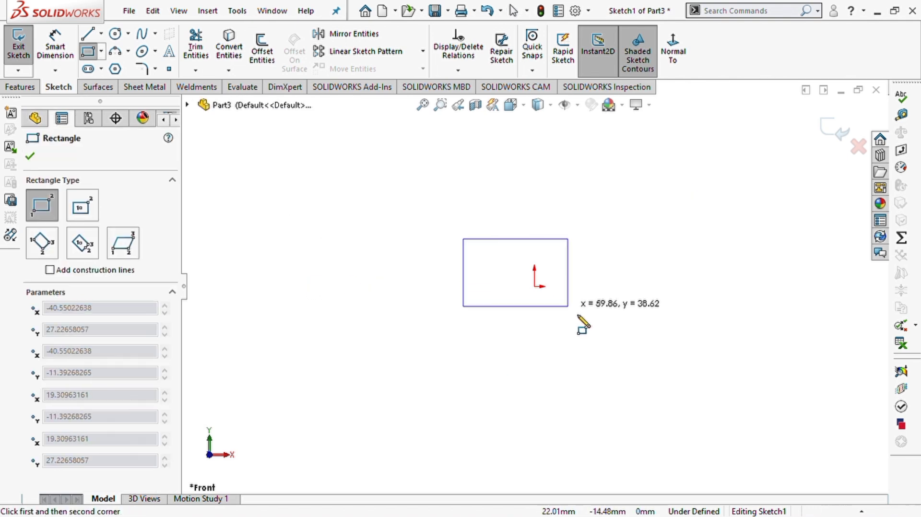
pyautogui.click(627, 335)
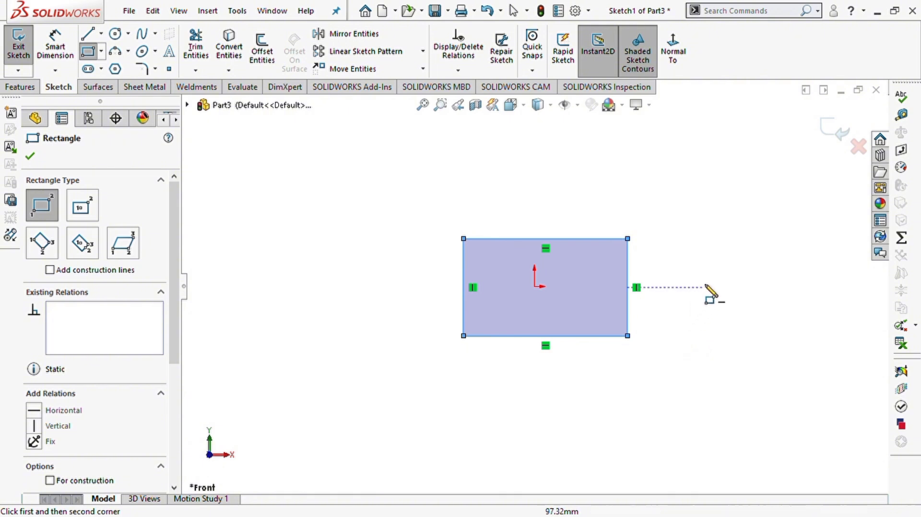
pyautogui.press('Escape')
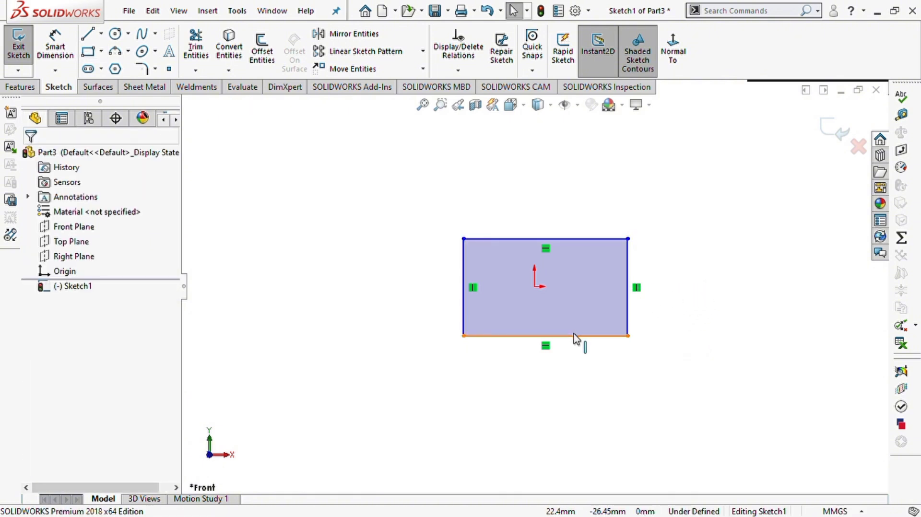
# Make the rectangle's bottom-edge midpoint coincident with the origin.
pyautogui.click(575, 336)
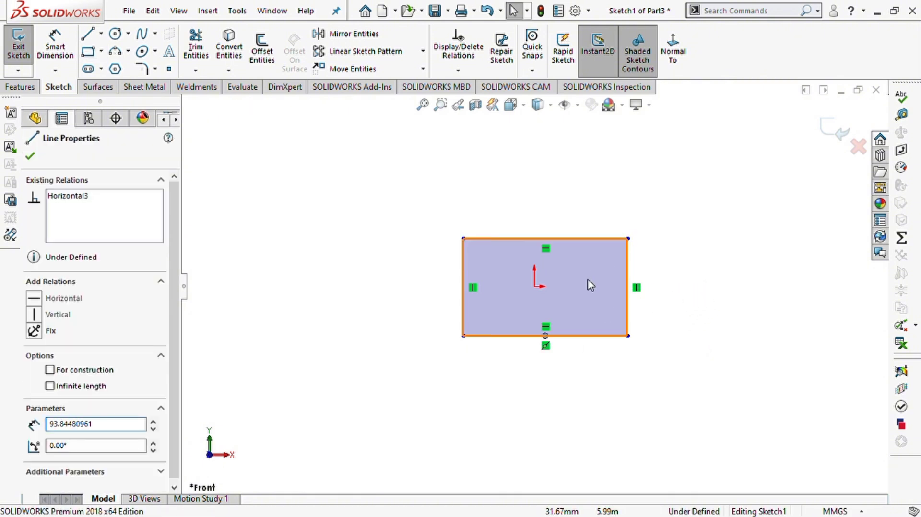
pyautogui.press('Escape')
pyautogui.keyDown('ctrl'); pyautogui.click(536, 287); pyautogui.keyUp('ctrl')
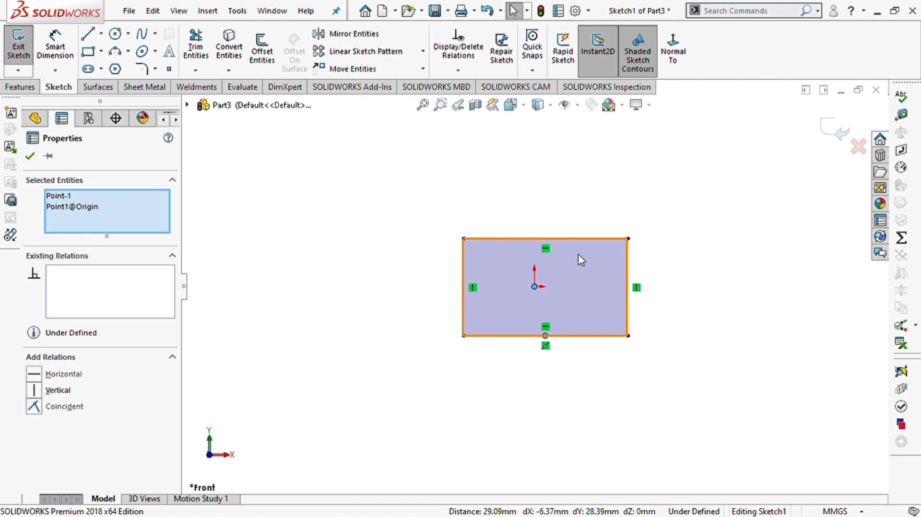
pyautogui.click(611, 233)
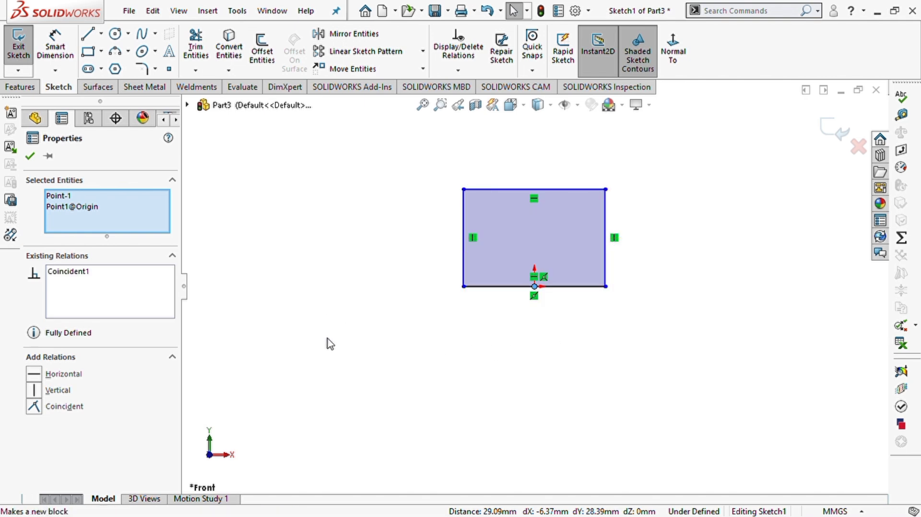
pyautogui.moveTo(334, 342); pyautogui.dragTo(335, 280, button='right')
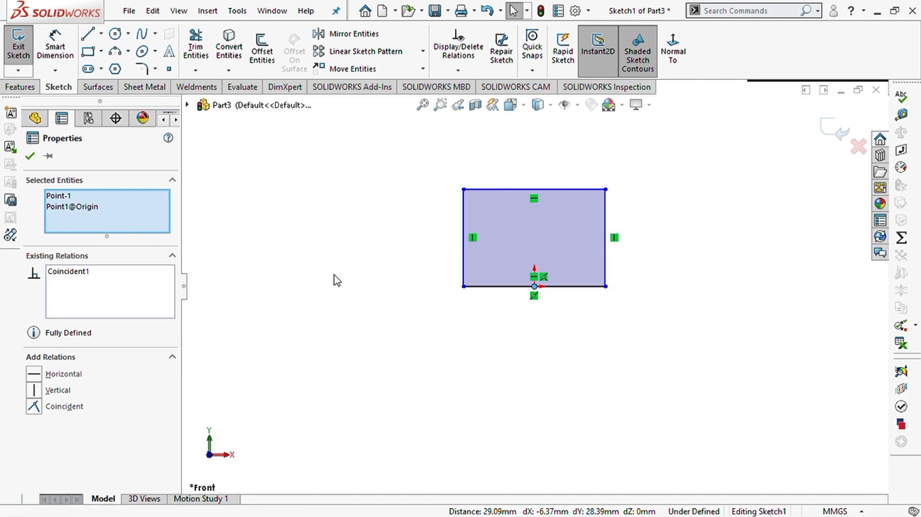
# Dimension the rectangle's right edge to 45 mm and its bottom edge to 100 mm.
pyautogui.click(606, 260)
pyautogui.click(649, 245)
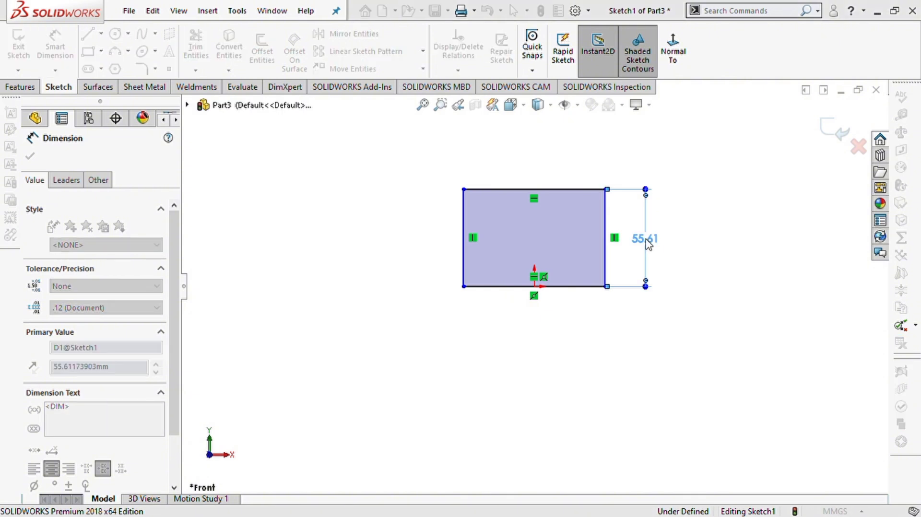
pyautogui.write('45')
pyautogui.press('Return')
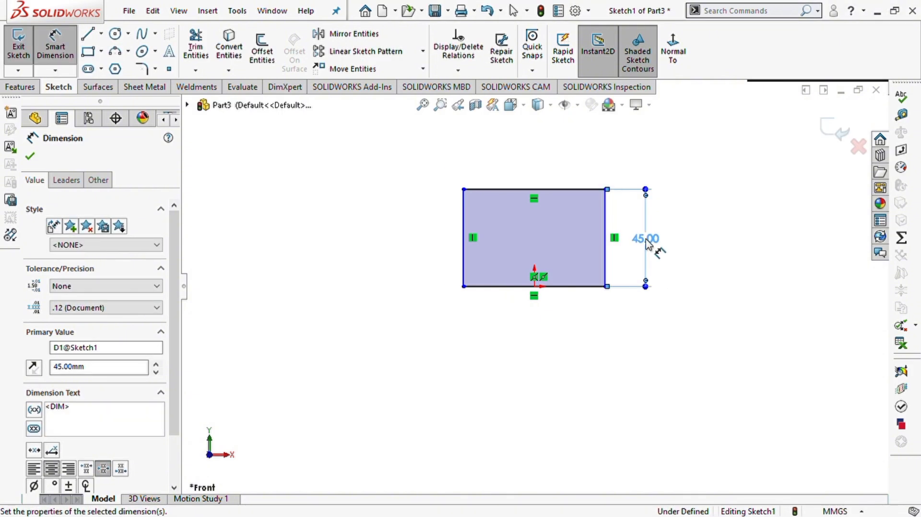
pyautogui.click(583, 287)
pyautogui.click(538, 328)
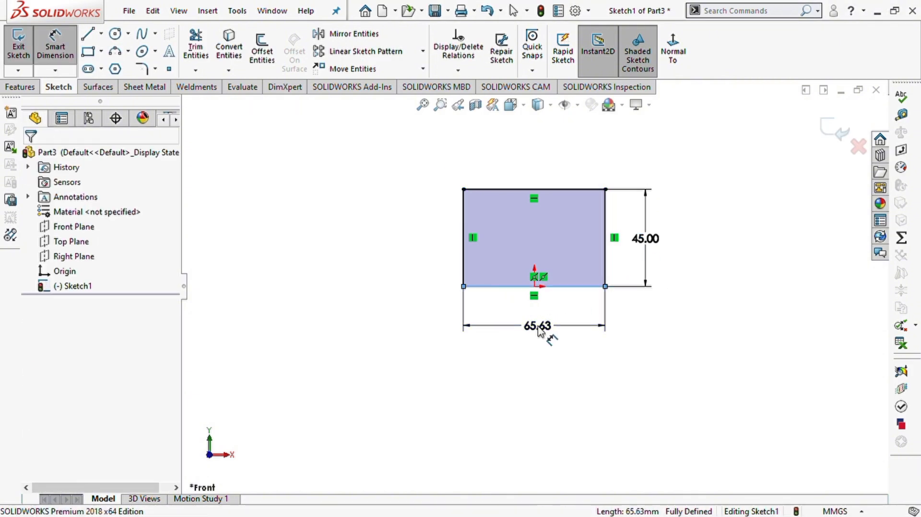
pyautogui.write('100')
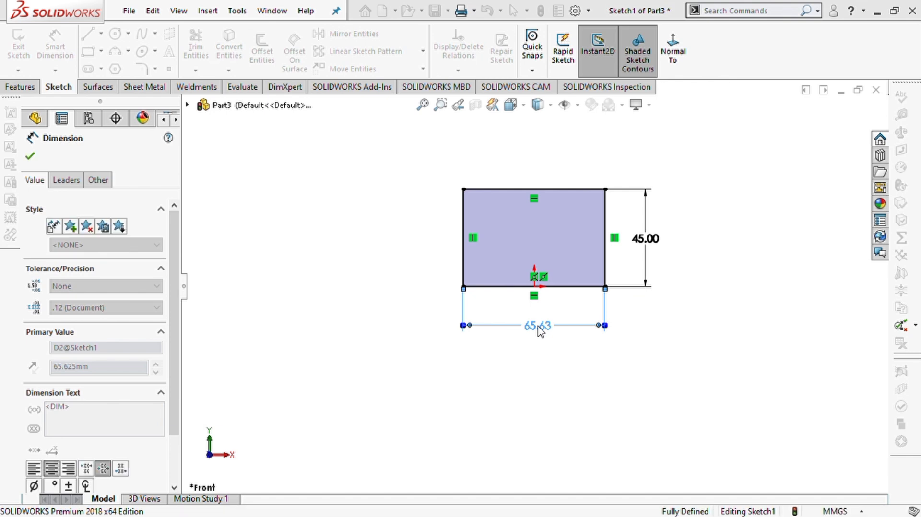
pyautogui.press('Return')
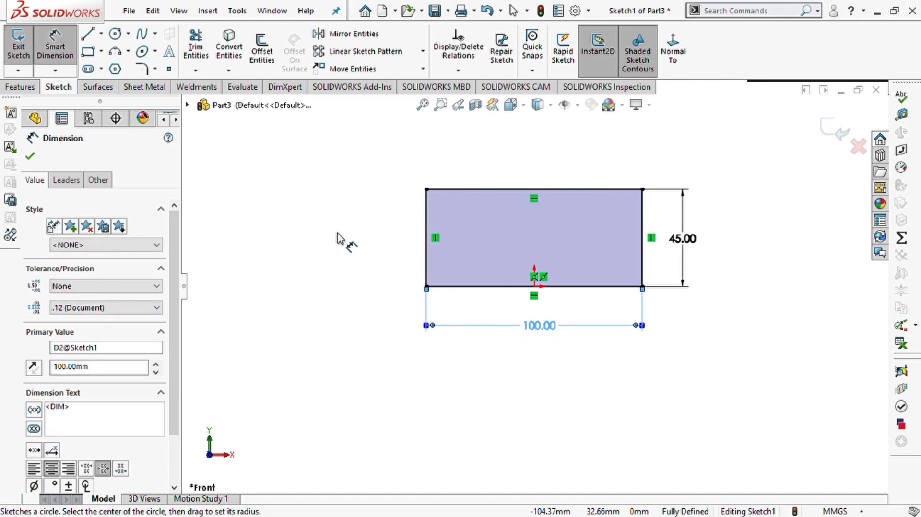
# Draw a circle centred on the top edge's midpoint and offset it 10 mm outward.
pyautogui.click(534, 189)
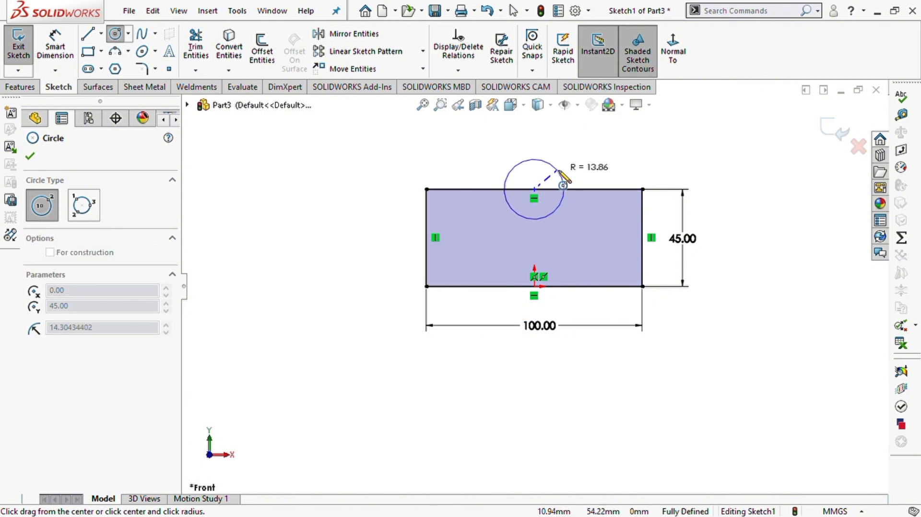
pyautogui.click(581, 173)
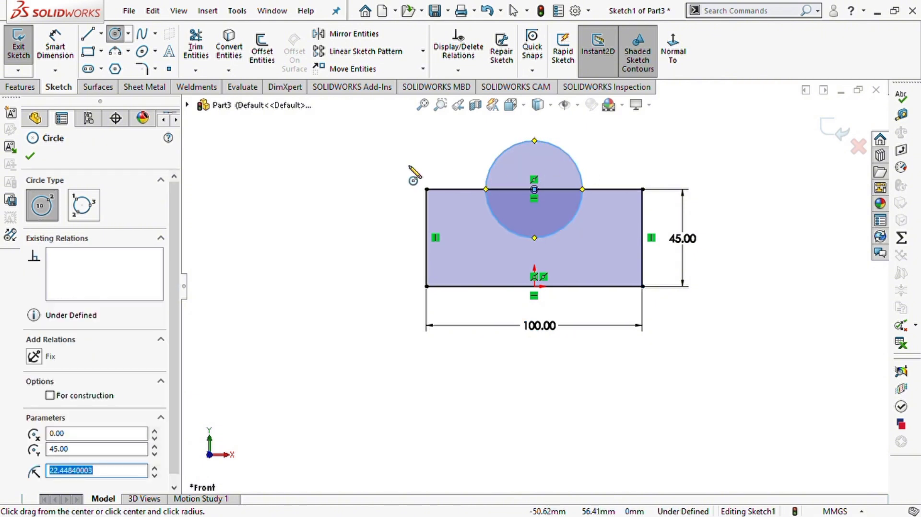
pyautogui.click(262, 52)
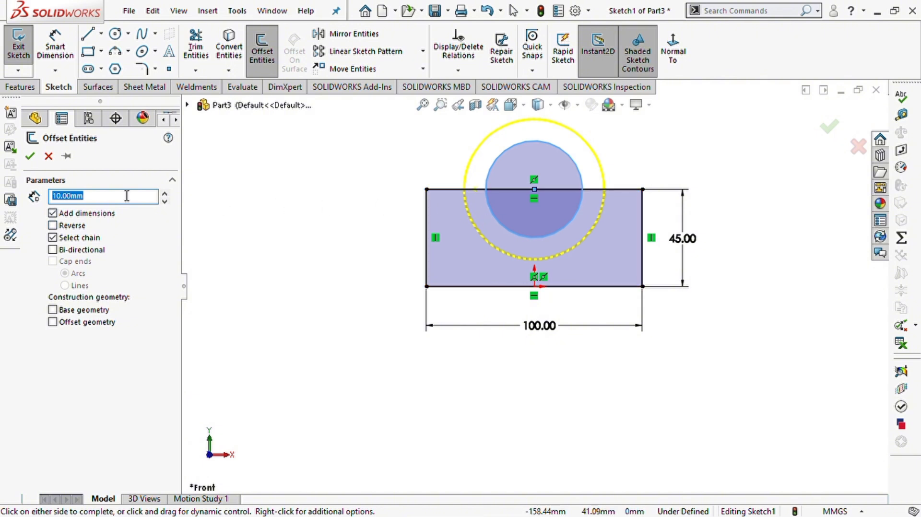
pyautogui.click(30, 158)
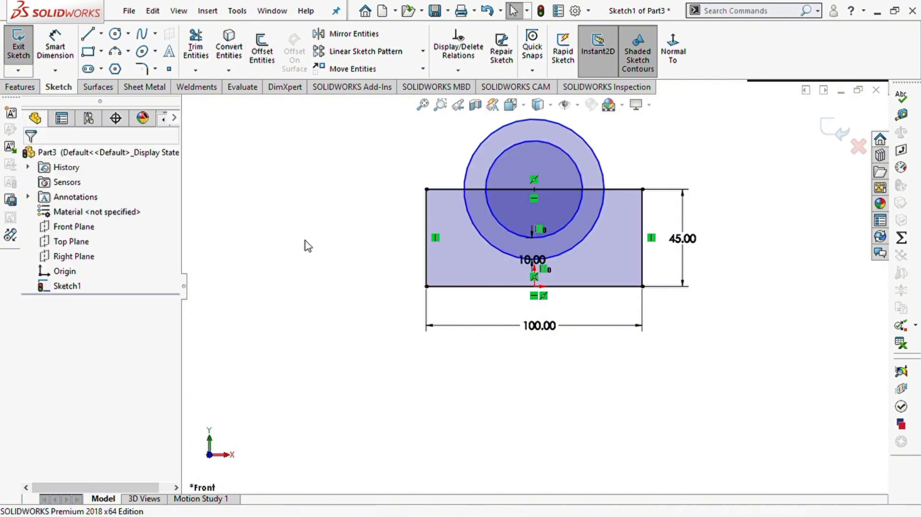
# Dimension the inner circle's diameter to 40 mm.
pyautogui.moveTo(306, 245); pyautogui.dragTo(302, 175, button='right')
pyautogui.click(493, 165)
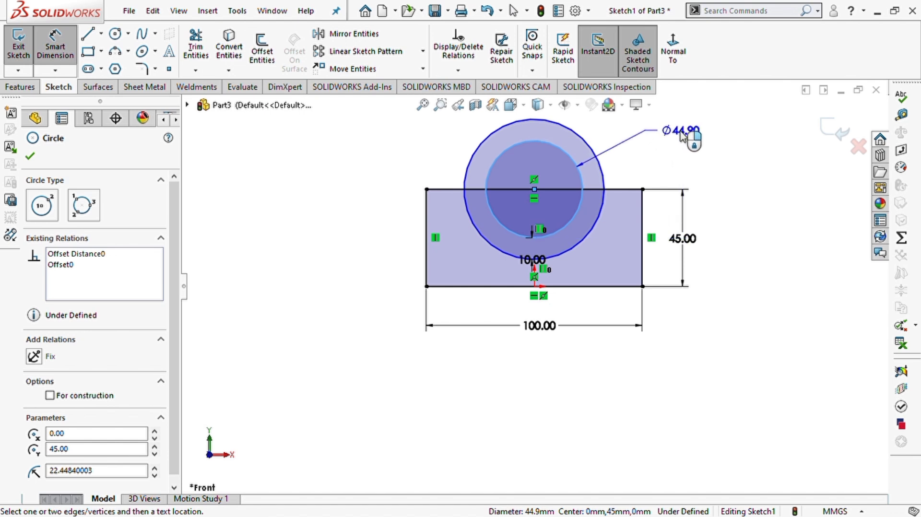
pyautogui.click(681, 133)
pyautogui.write('40')
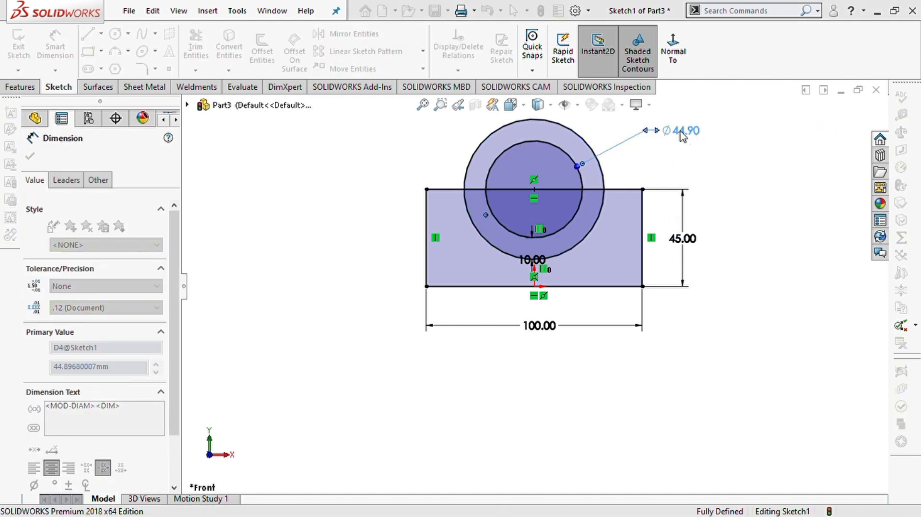
pyautogui.press('Return')
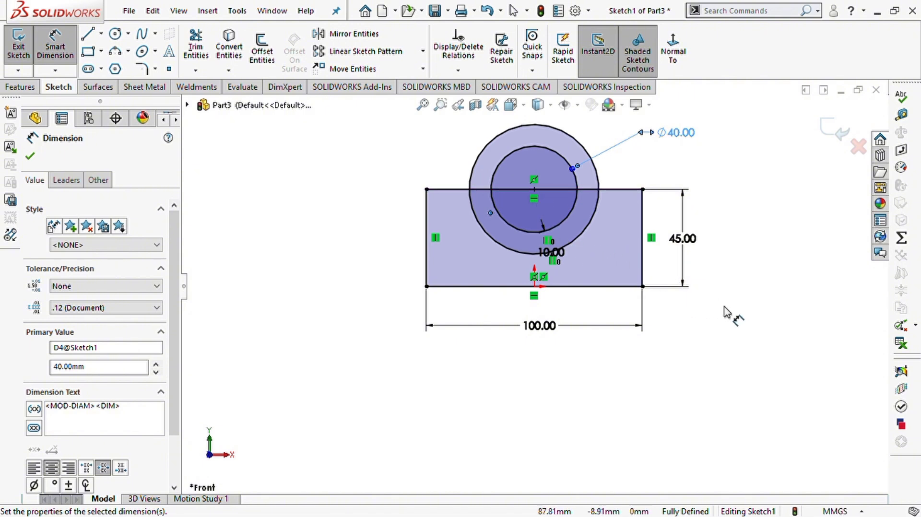
pyautogui.click(29, 156)
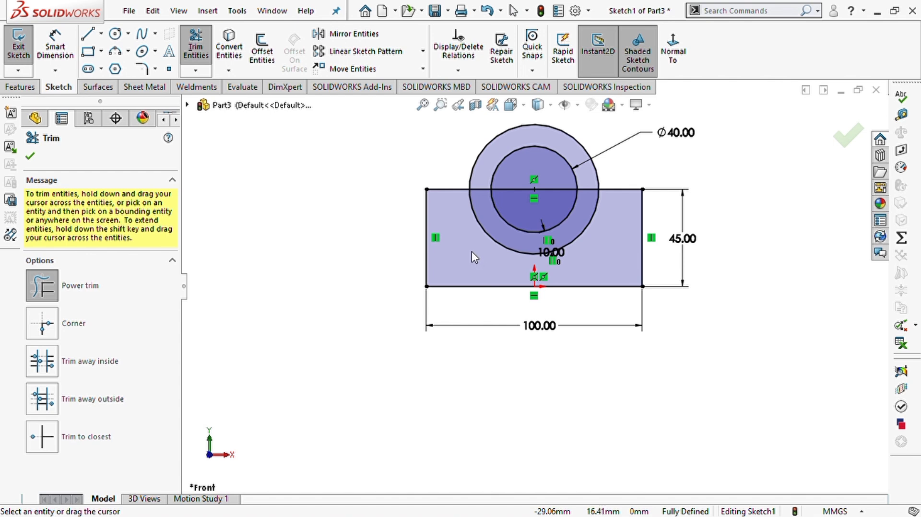
# Trim the circle's lower part and the top edge segment inside the circle.
pyautogui.moveTo(468, 250); pyautogui.dragTo(494, 236)
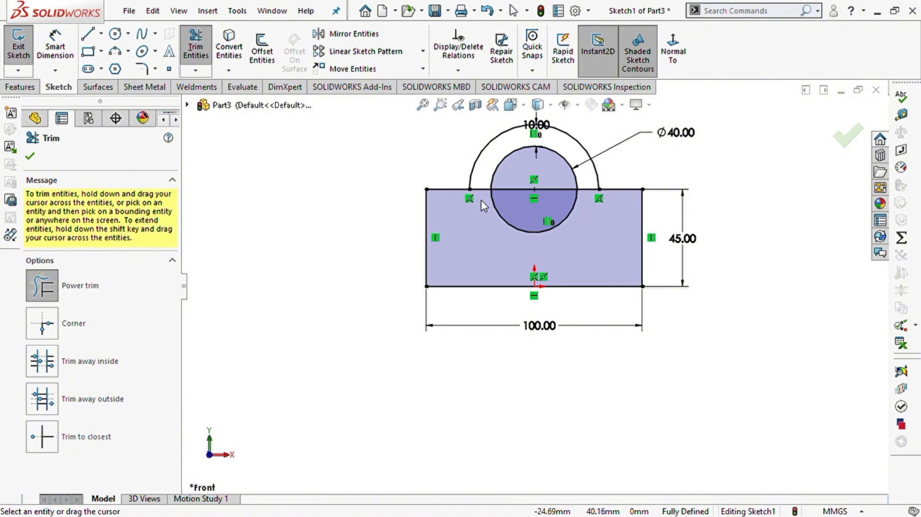
pyautogui.moveTo(485, 206); pyautogui.dragTo(562, 195)
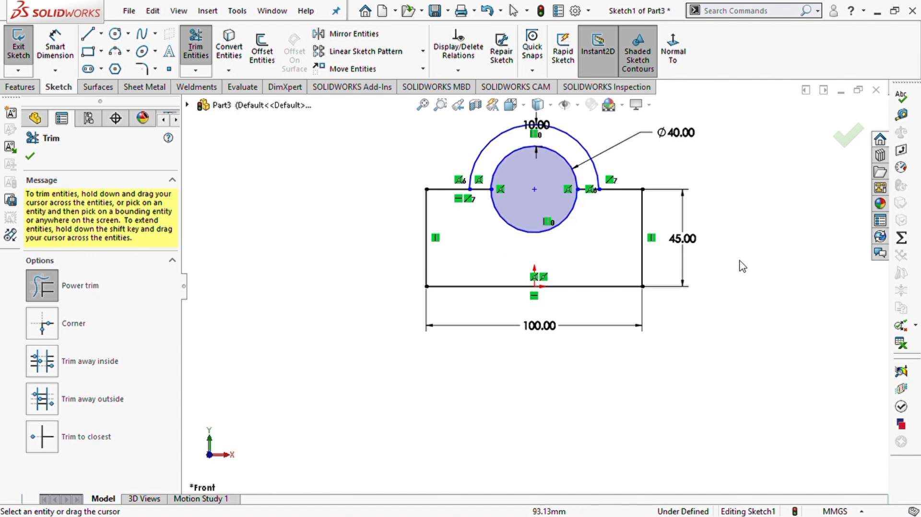
pyautogui.press('Escape')
# Delete the 10 mm offset dimension from the sketch.
pyautogui.click(595, 155)
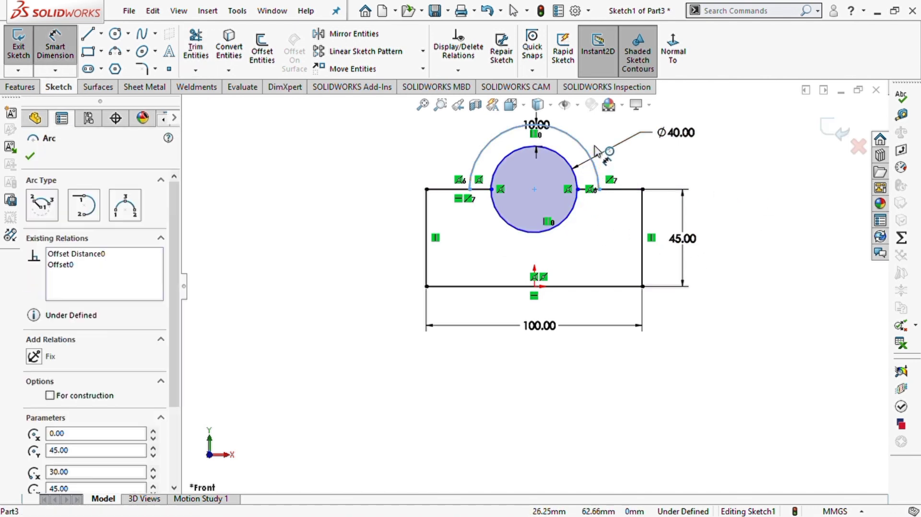
pyautogui.click(621, 125)
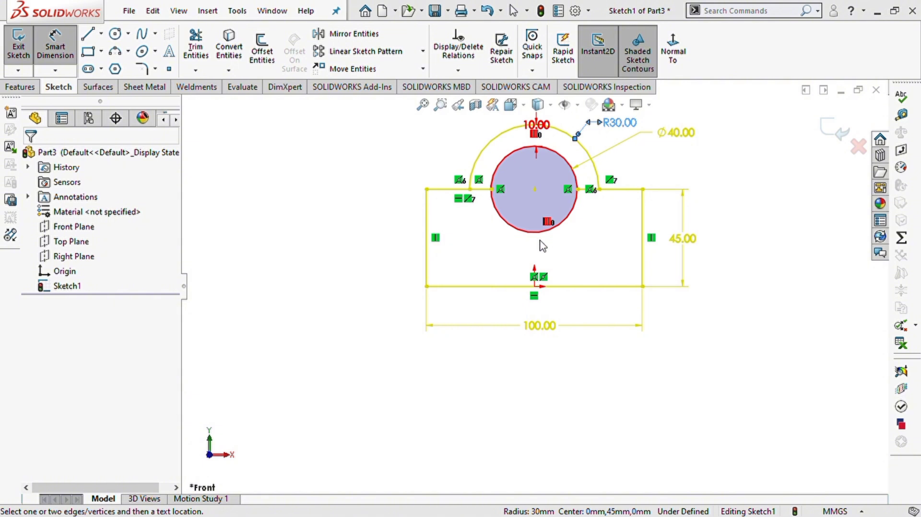
pyautogui.press('Escape')
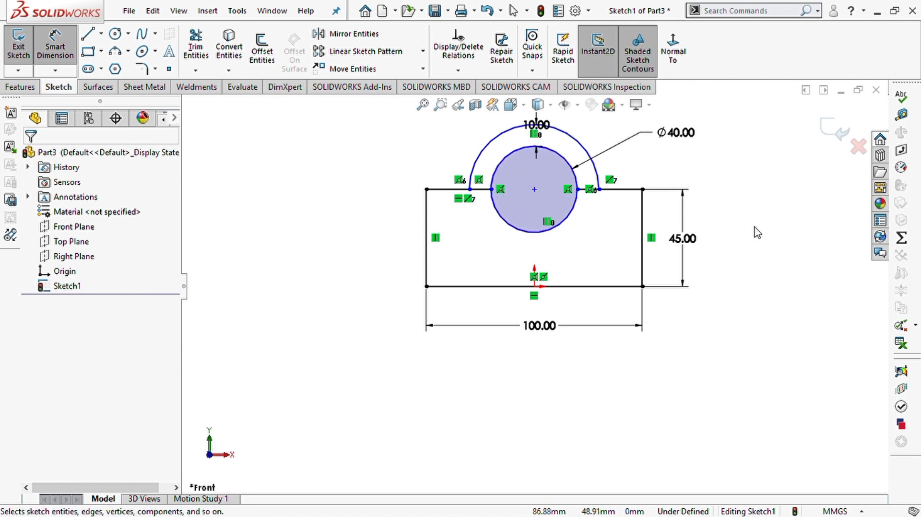
pyautogui.click(542, 126)
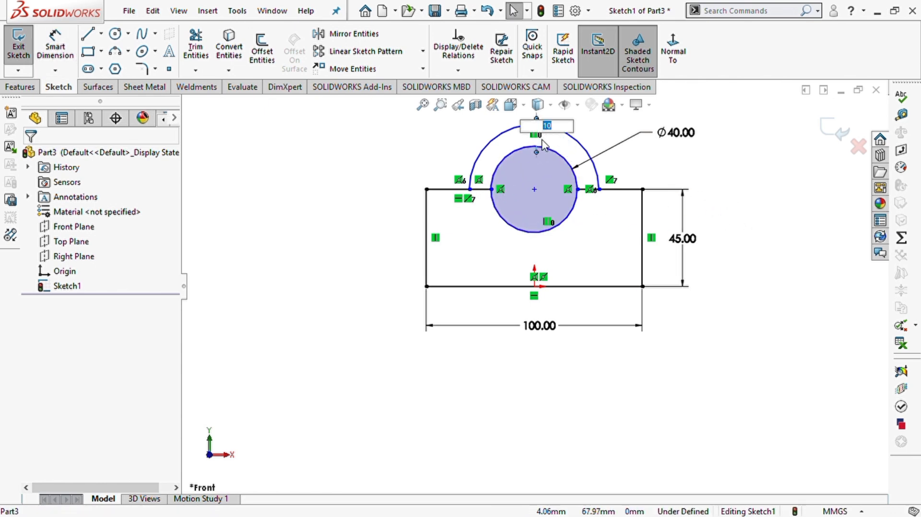
pyautogui.press('Return')
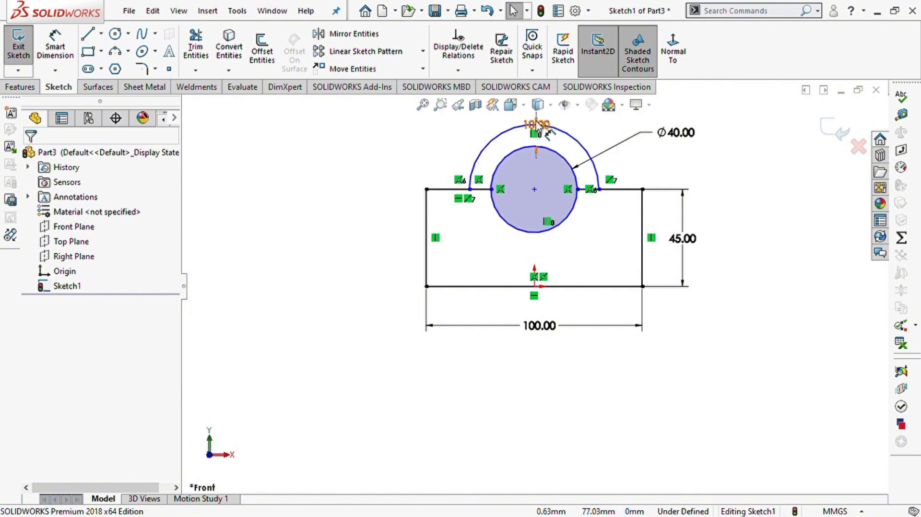
pyautogui.moveTo(537, 126); pyautogui.dragTo(719, 186)
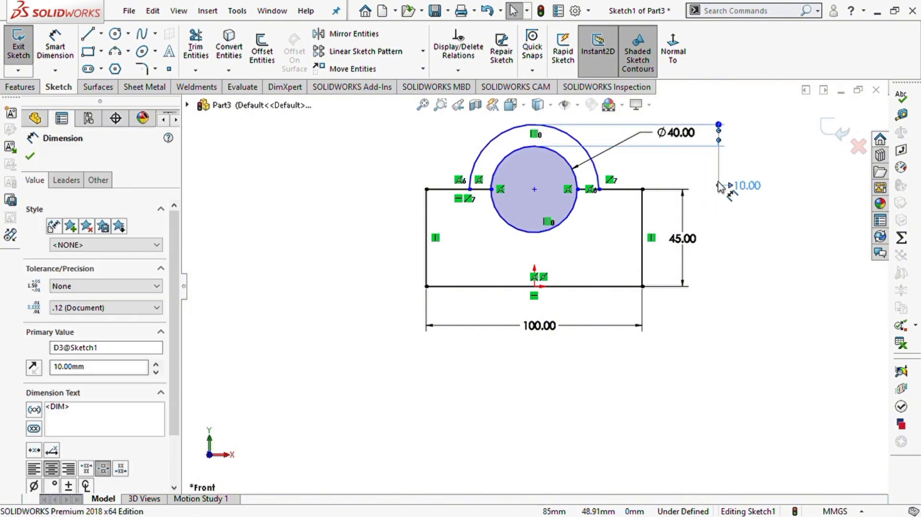
pyautogui.press('Delete')
# Dimension the outer arc to R25 and its centre 50 mm from the top-left corner.
pyautogui.moveTo(722, 187); pyautogui.dragTo(720, 142, button='right')
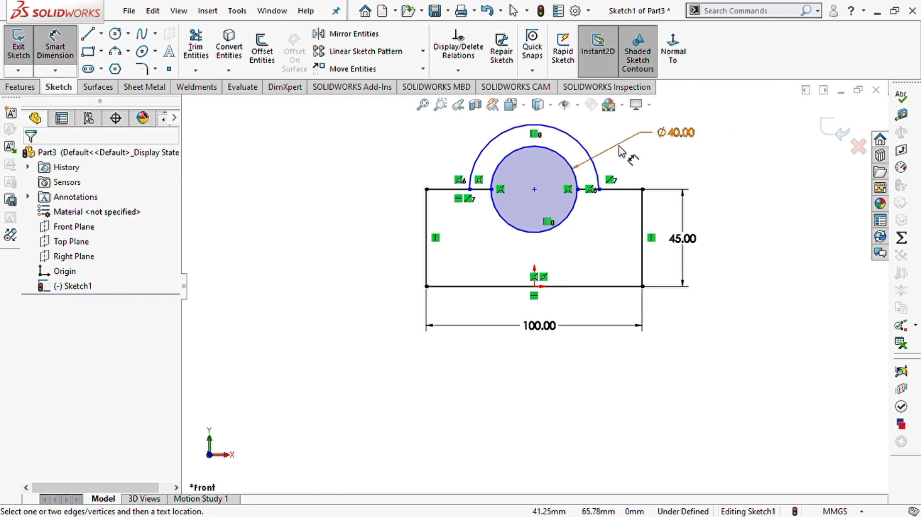
pyautogui.click(582, 140)
pyautogui.click(606, 128)
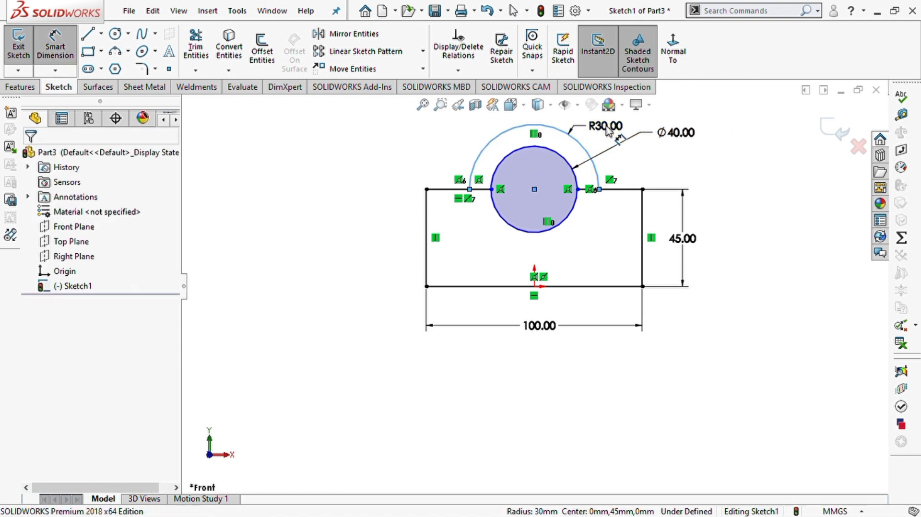
pyautogui.write('25')
pyautogui.press('Return')
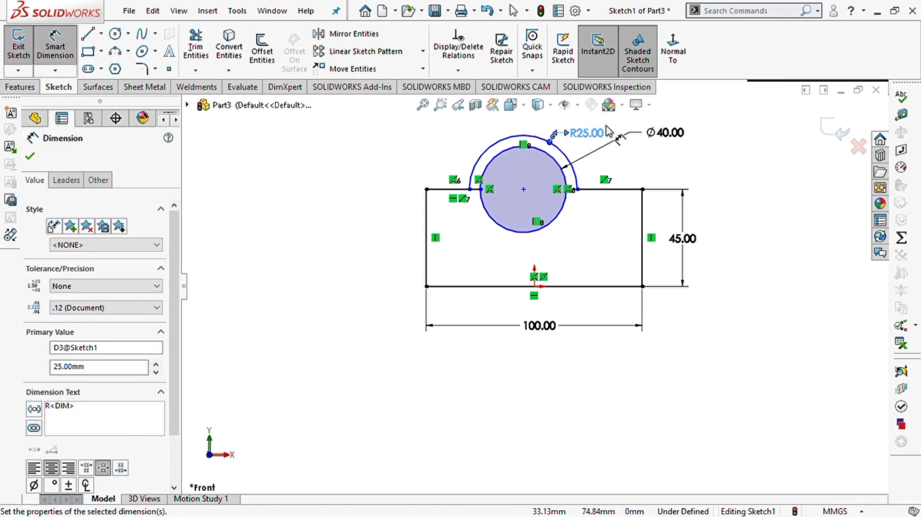
pyautogui.click(523, 189)
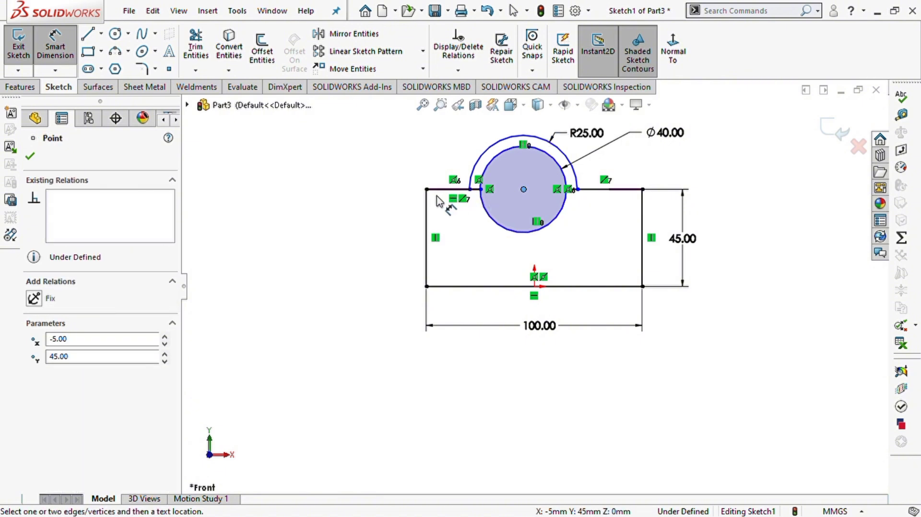
pyautogui.click(427, 190)
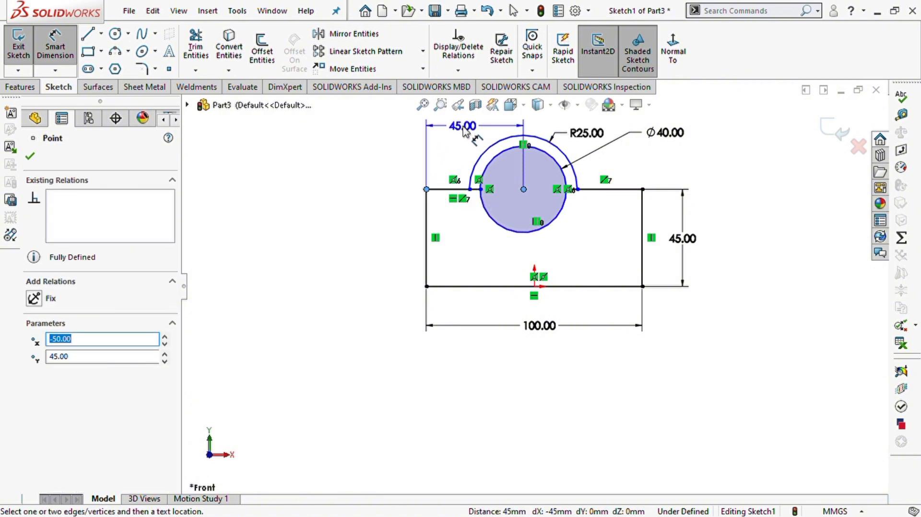
pyautogui.click(464, 129)
pyautogui.write('50')
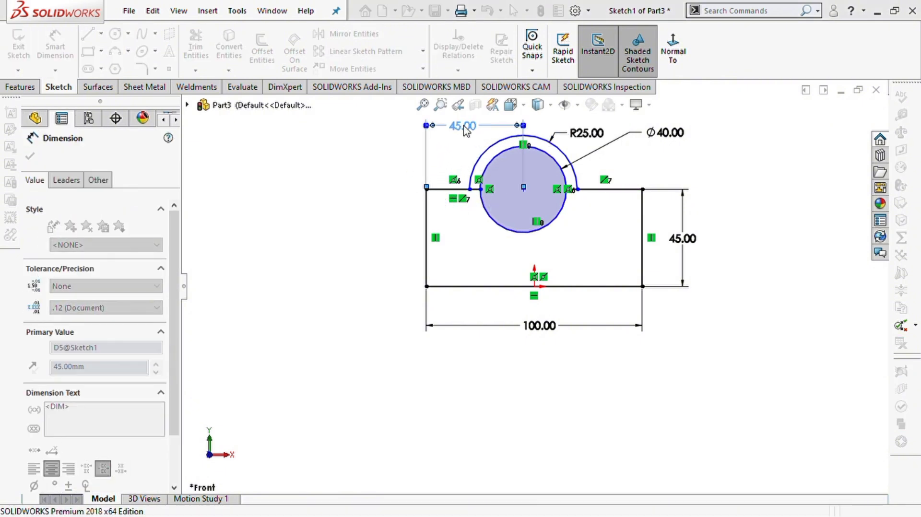
pyautogui.press('Return')
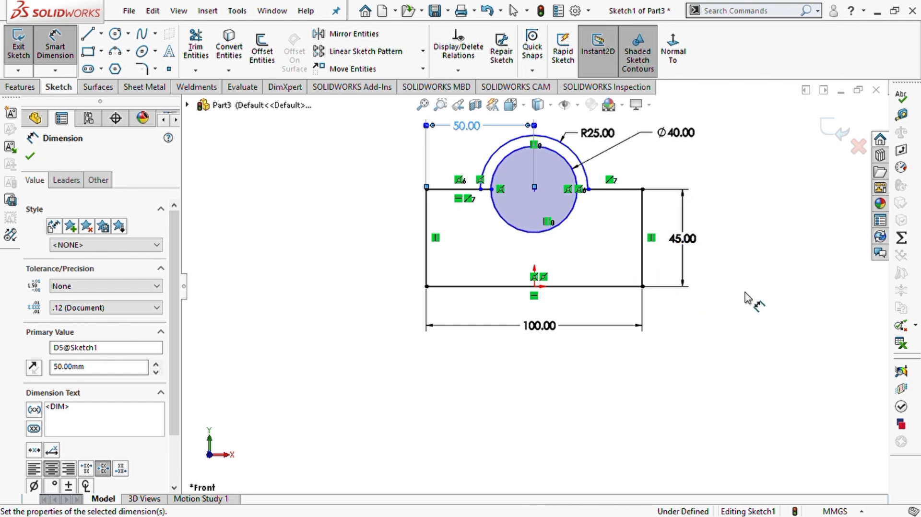
pyautogui.press('Escape')
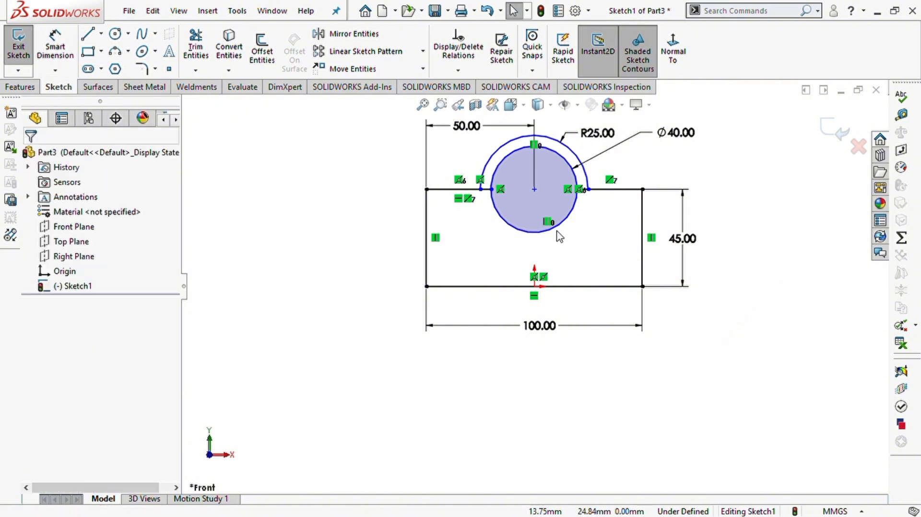
# Drag the circle and arc upward away from the rectangle's top edge.
pyautogui.click(548, 232)
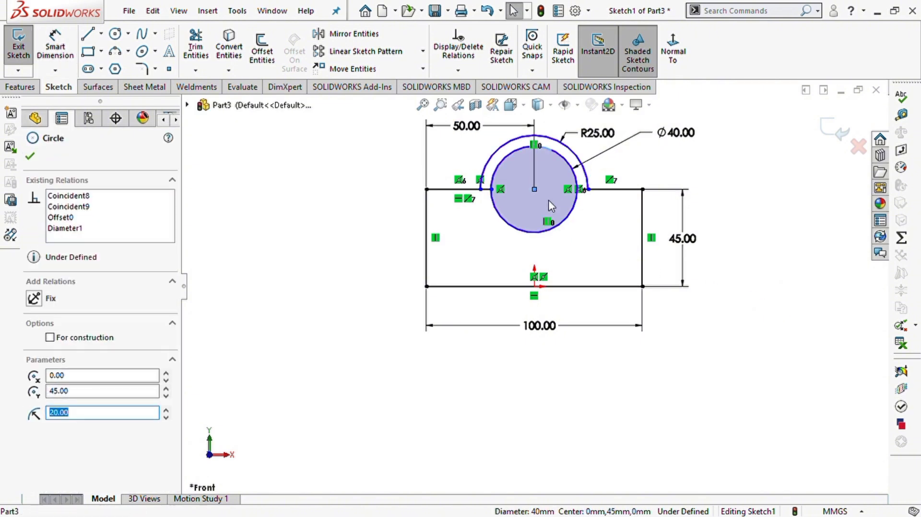
pyautogui.click(480, 189)
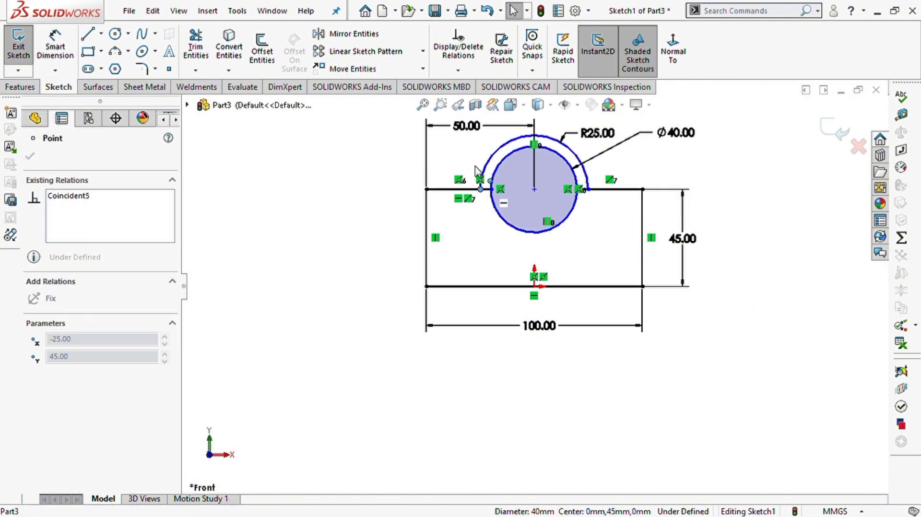
pyautogui.moveTo(475, 168)
pyautogui.mouseDown()
pyautogui.moveTo(493, 141)
pyautogui.moveTo(482, 206)
pyautogui.mouseUp()
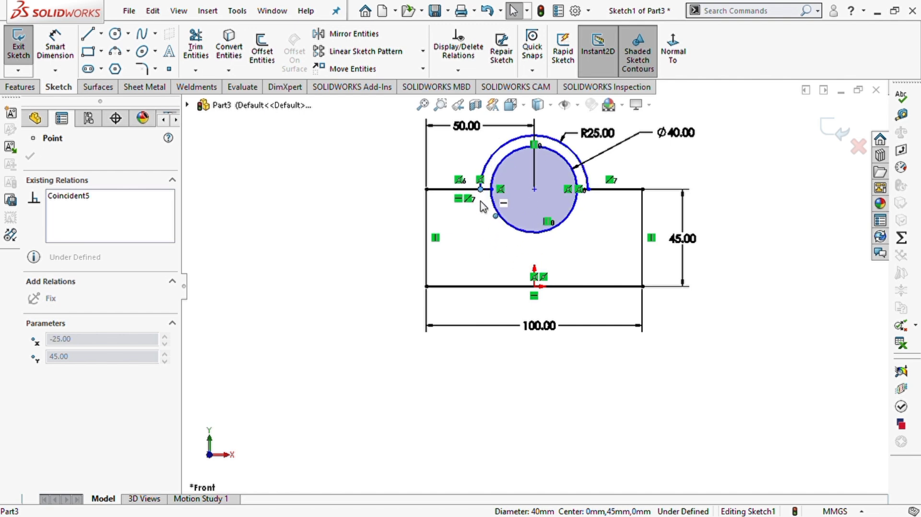
pyautogui.click(739, 344)
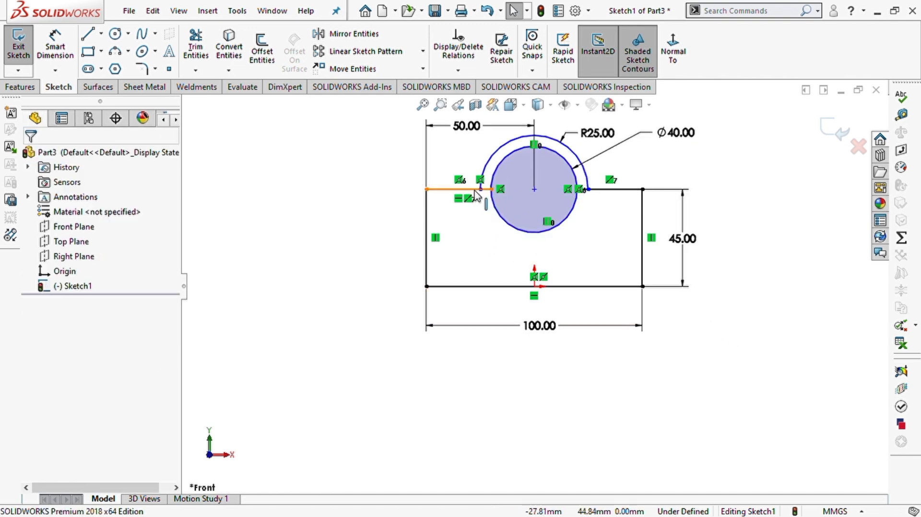
pyautogui.click(458, 190)
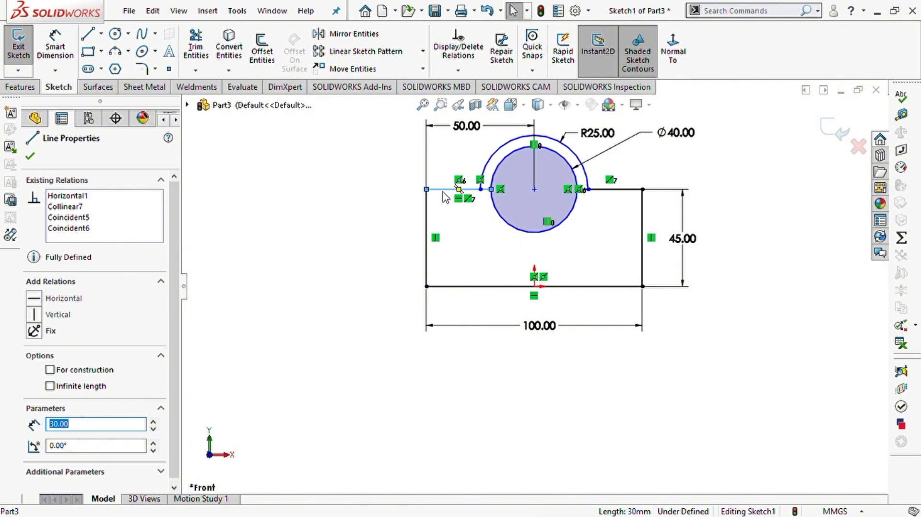
pyautogui.keyDown('ctrl'); pyautogui.click(614, 191); pyautogui.keyUp('ctrl')
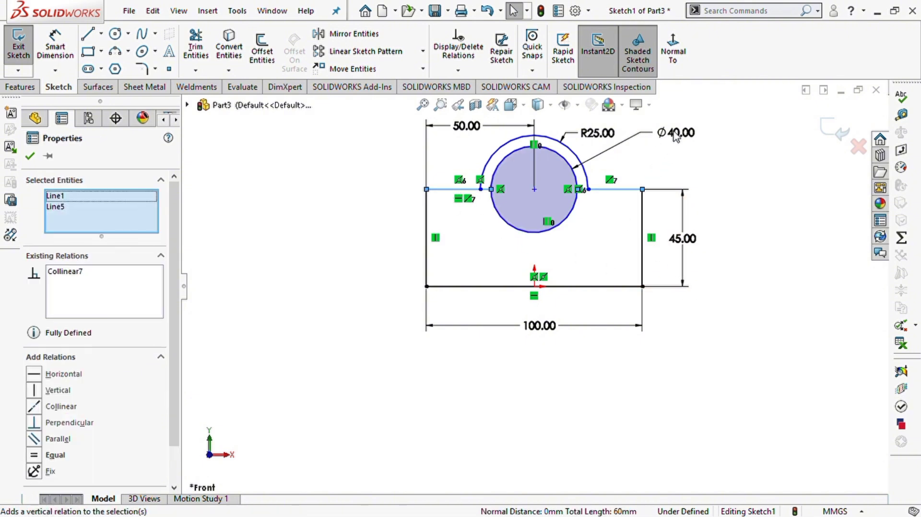
pyautogui.click(751, 311)
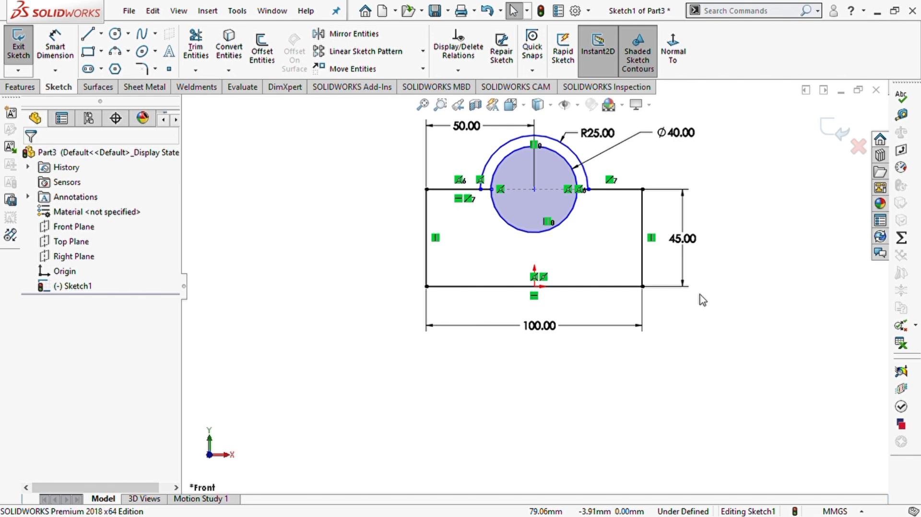
pyautogui.click(587, 189)
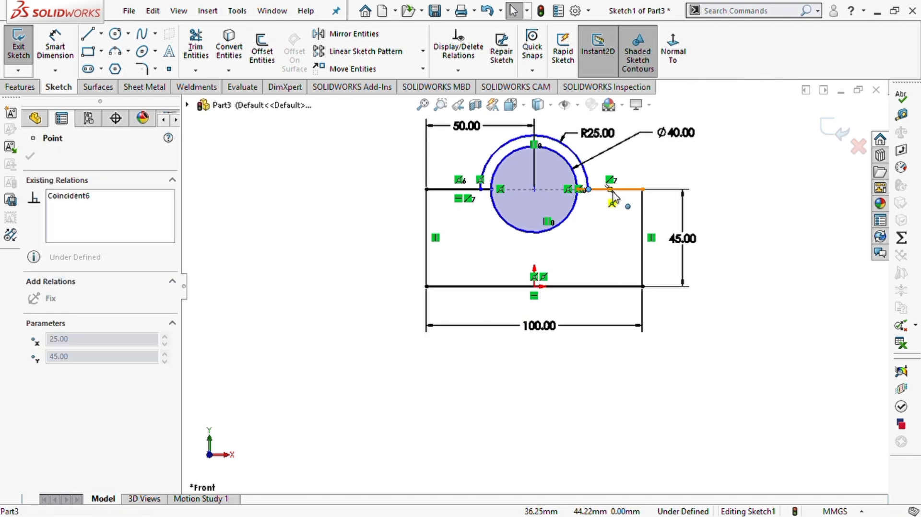
pyautogui.moveTo(613, 194); pyautogui.dragTo(585, 234)
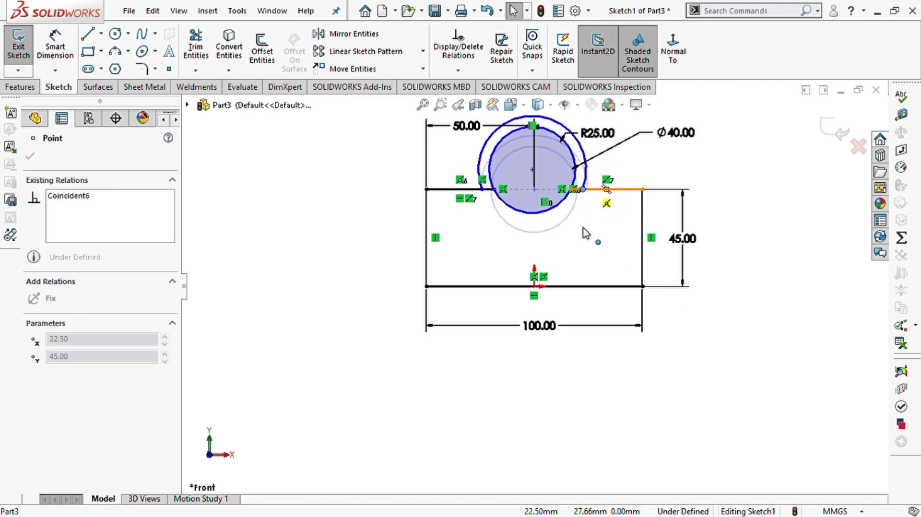
pyautogui.click(696, 342)
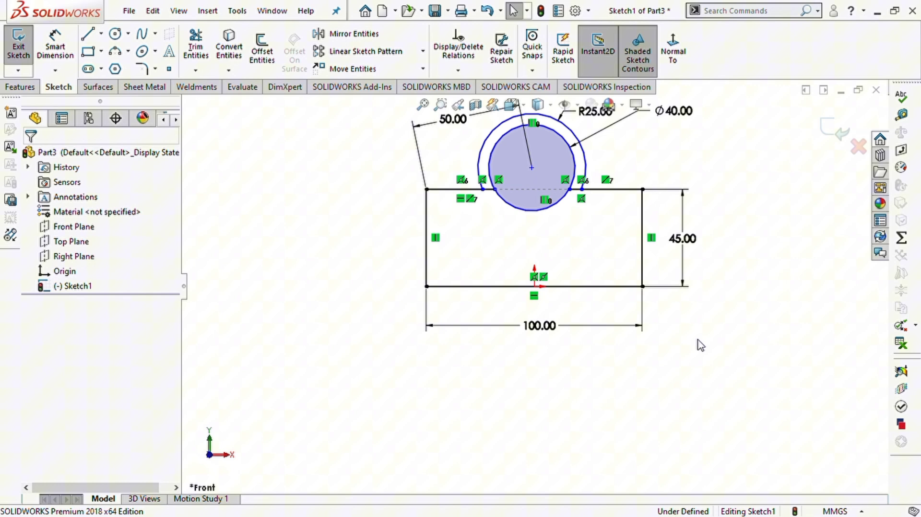
# Add a Horizontal relation between the circle's centre and a point on the top line.
pyautogui.click(532, 168)
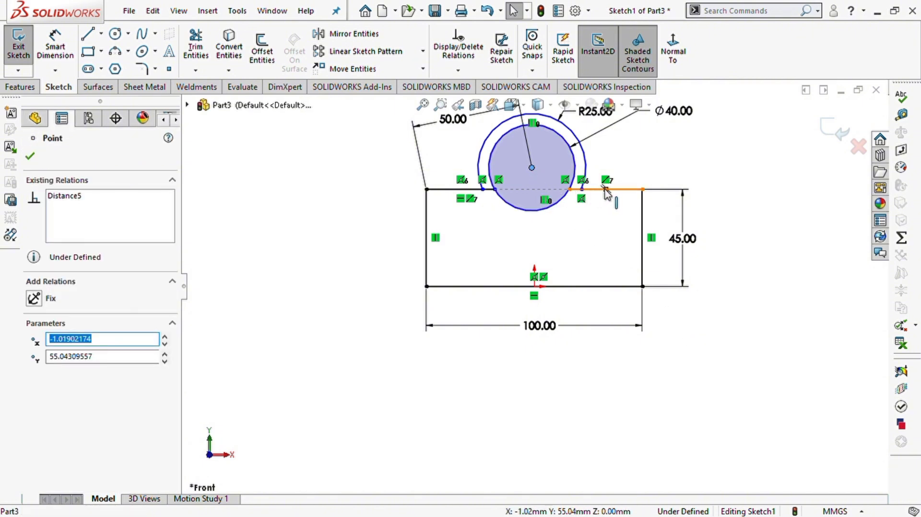
pyautogui.keyDown('ctrl'); pyautogui.click(606, 189); pyautogui.keyUp('ctrl')
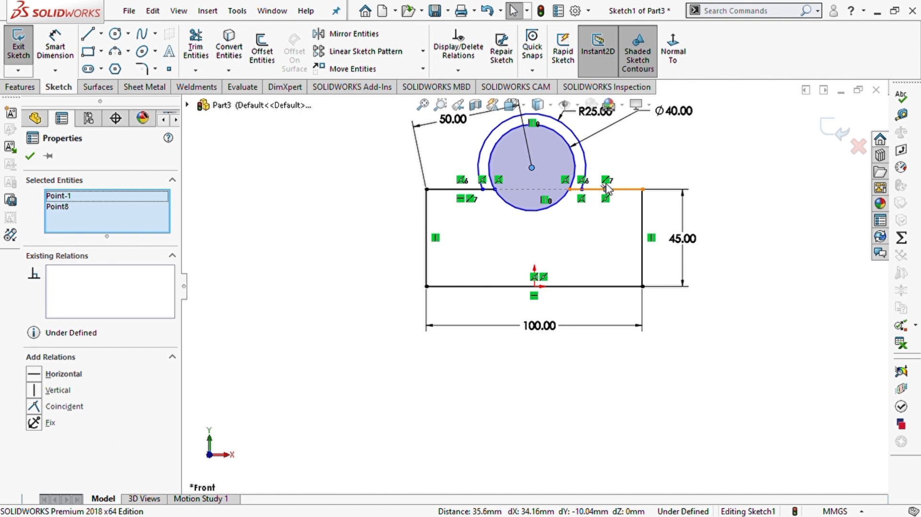
pyautogui.click(643, 130)
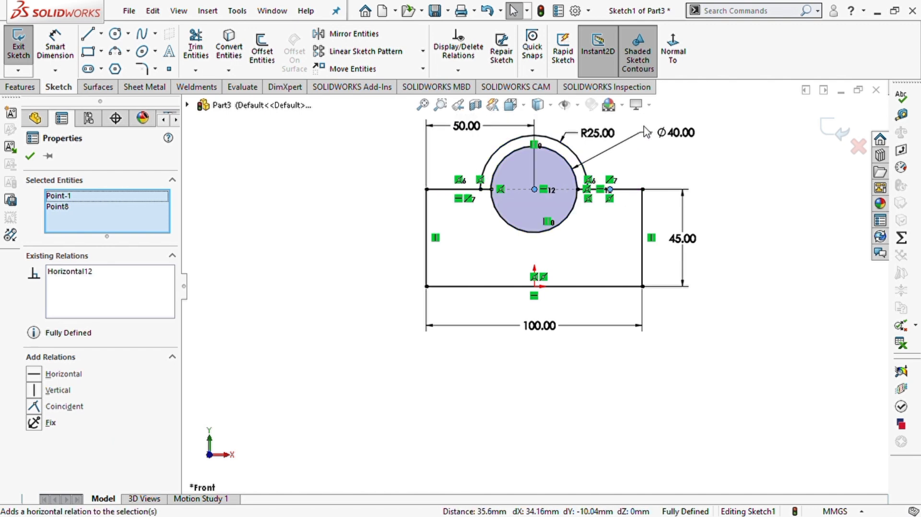
pyautogui.click(730, 338)
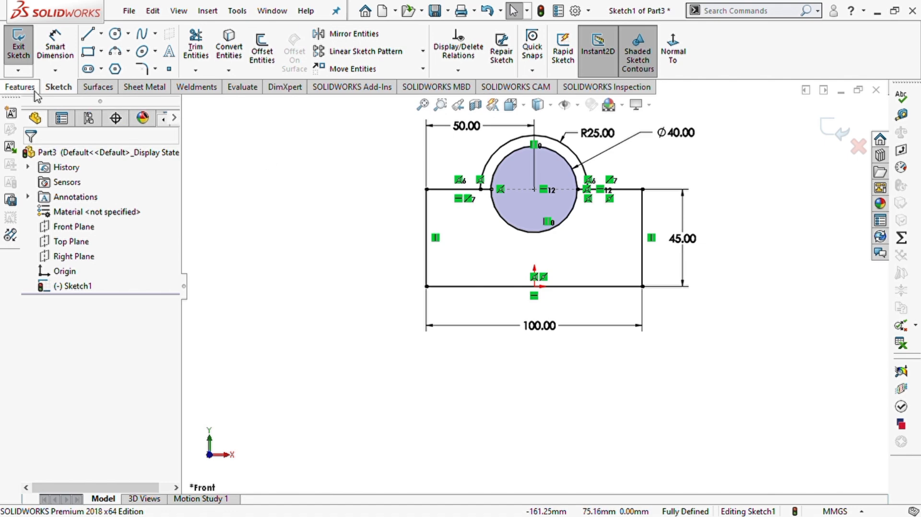
# Extrude the rectangle and ring regions 20 mm with Extruded Boss/Base.
pyautogui.click(20, 87)
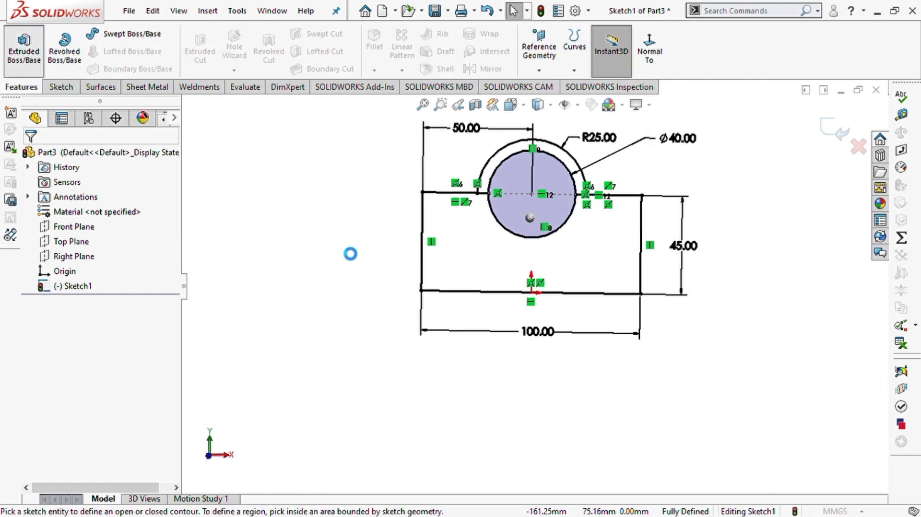
pyautogui.click(423, 284)
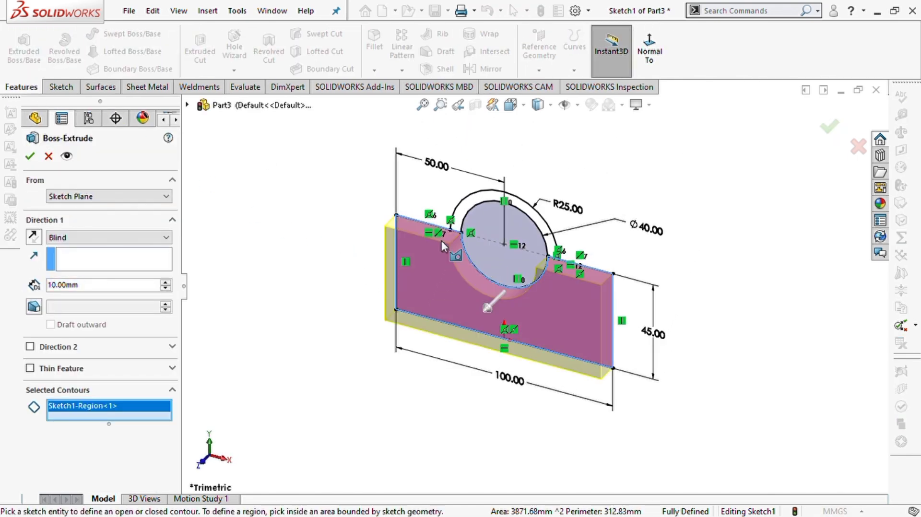
pyautogui.click(452, 242)
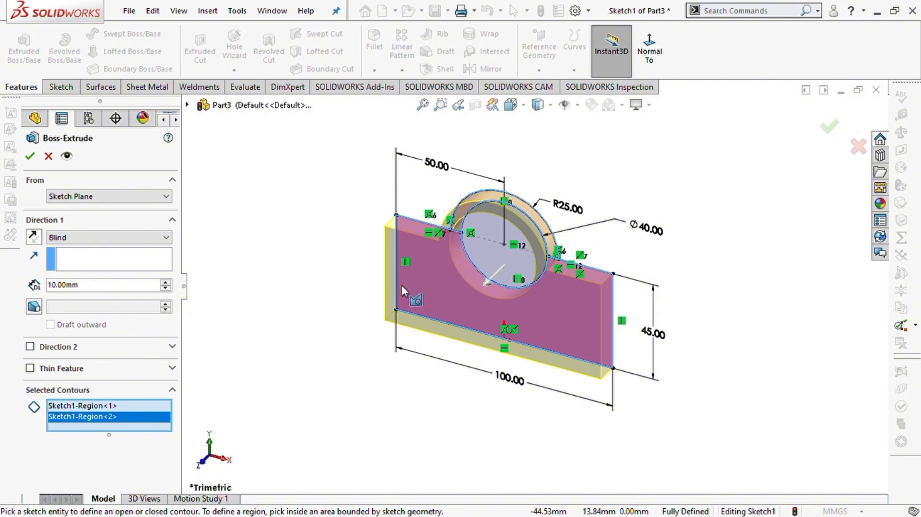
pyautogui.click(167, 284)
pyautogui.moveTo(349, 287)
pyautogui.mouseDown(button='middle')
pyautogui.moveTo(252, 312)
pyautogui.moveTo(329, 306)
pyautogui.moveTo(318, 296)
pyautogui.mouseUp(button='middle')
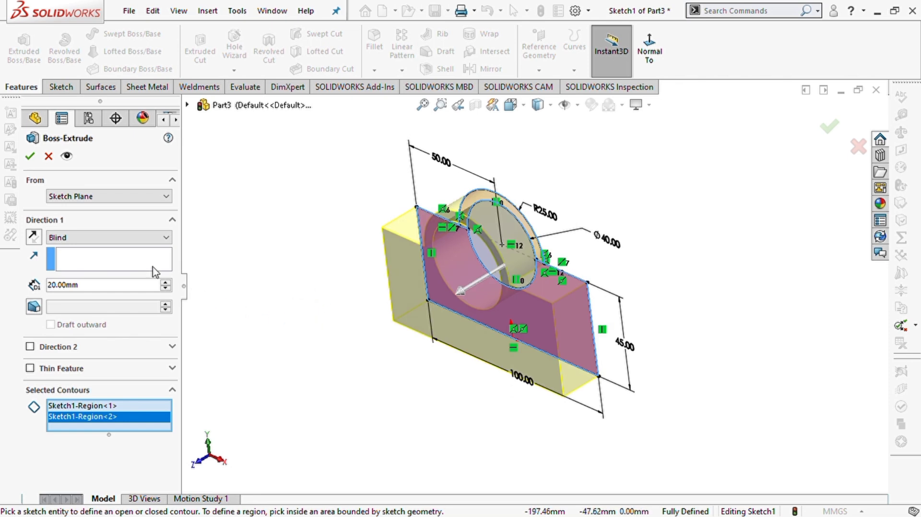
pyautogui.click(31, 156)
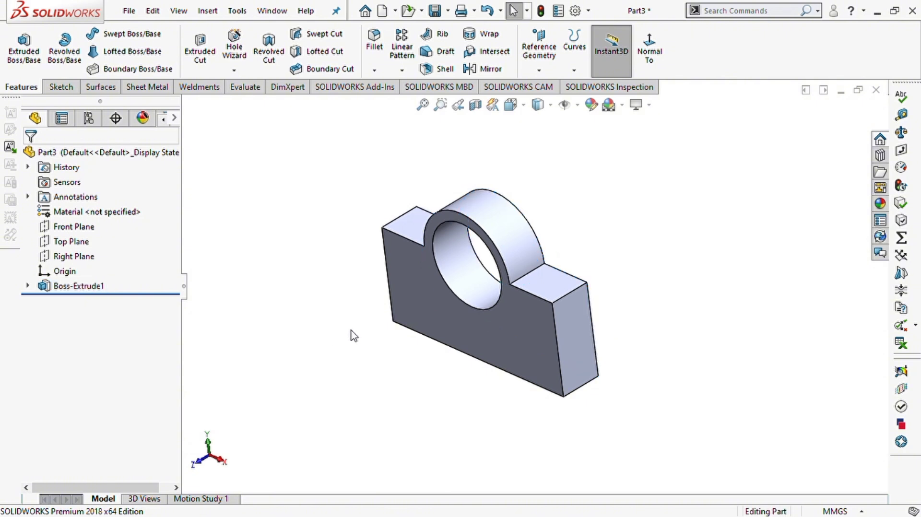
# Start a sketch on the bracket's front face and view it Normal To.
pyautogui.click(508, 356)
pyautogui.click(565, 318)
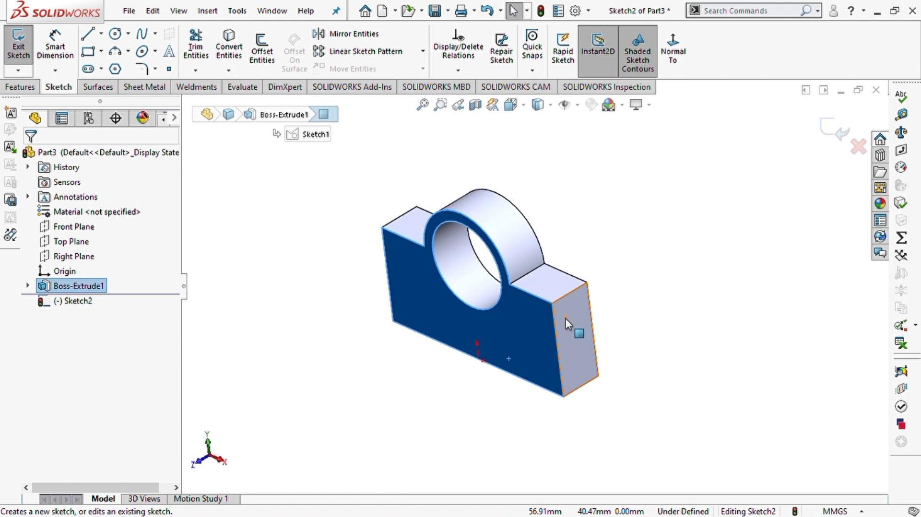
pyautogui.click(674, 65)
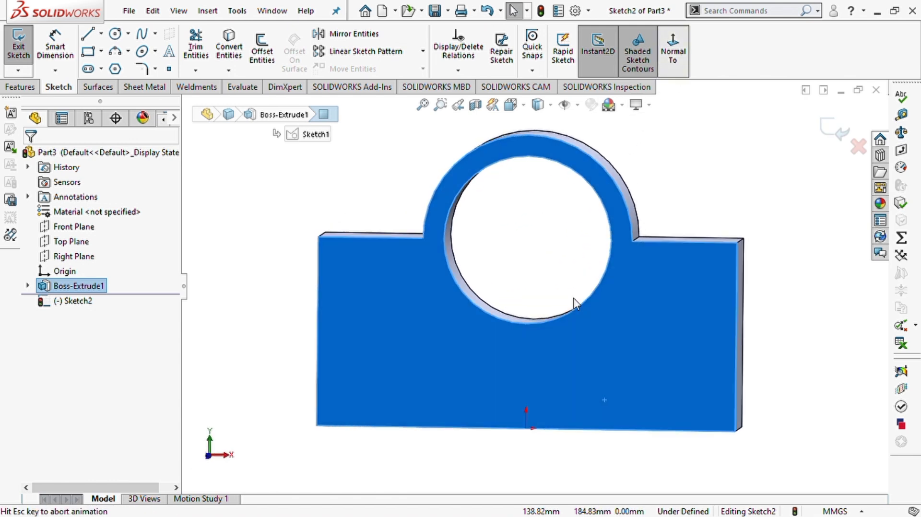
pyautogui.scroll(-1, 596, 365)
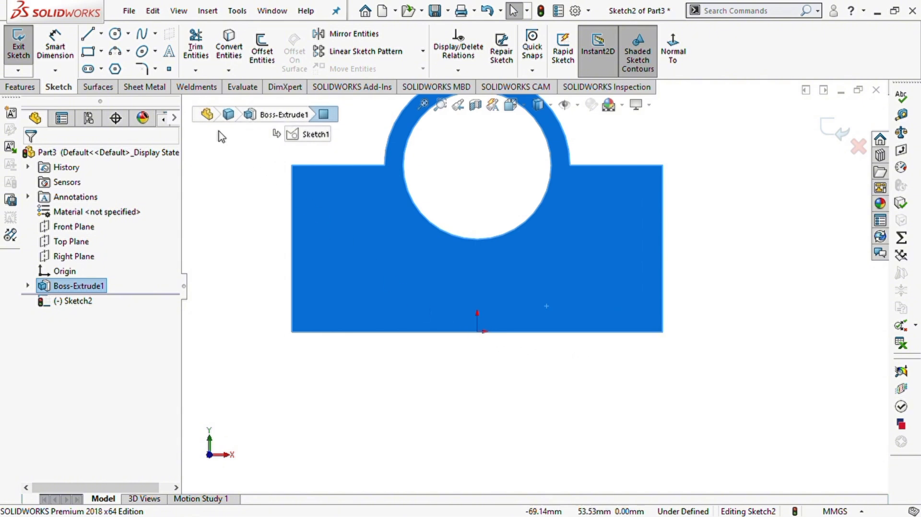
# Draw a rectangle along the face's bottom and dimension its height to 20 mm.
pyautogui.click(88, 52)
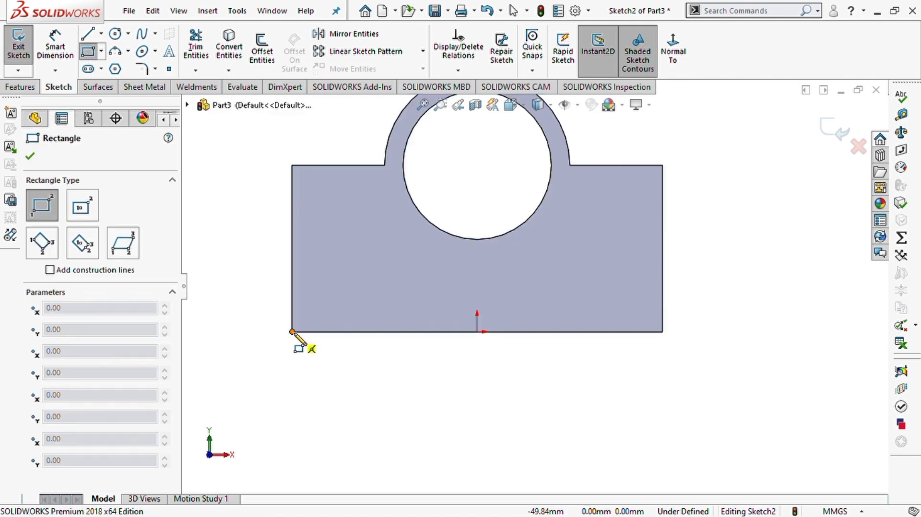
pyautogui.click(292, 331)
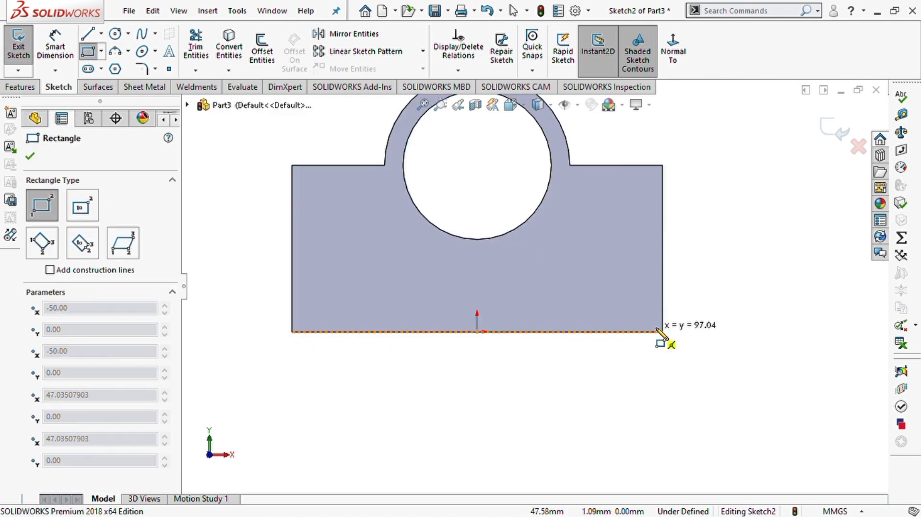
pyautogui.click(664, 284)
pyautogui.moveTo(730, 322); pyautogui.dragTo(729, 279, button='right')
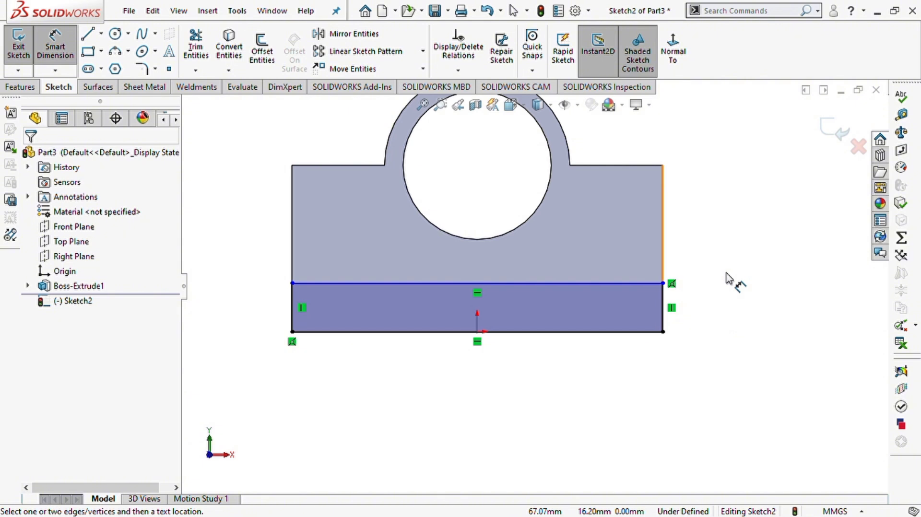
pyautogui.click(664, 321)
pyautogui.click(714, 308)
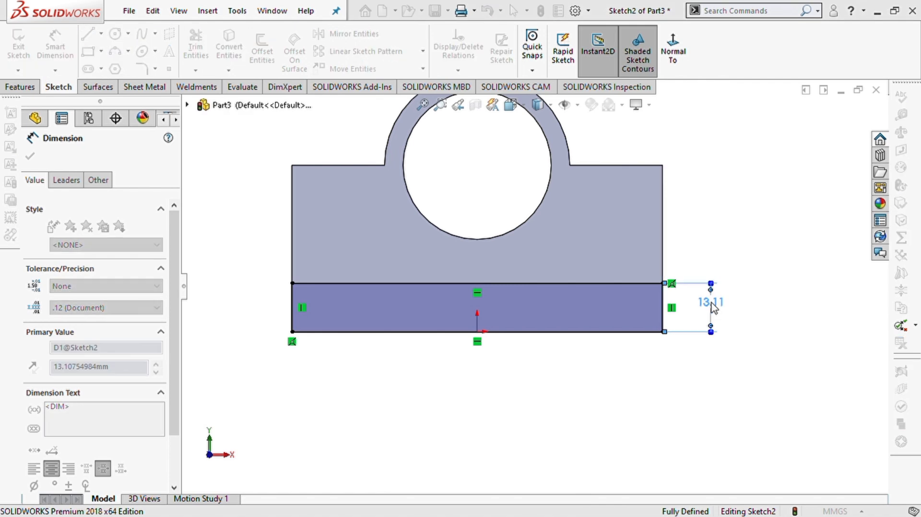
pyautogui.write('20')
pyautogui.press('Return')
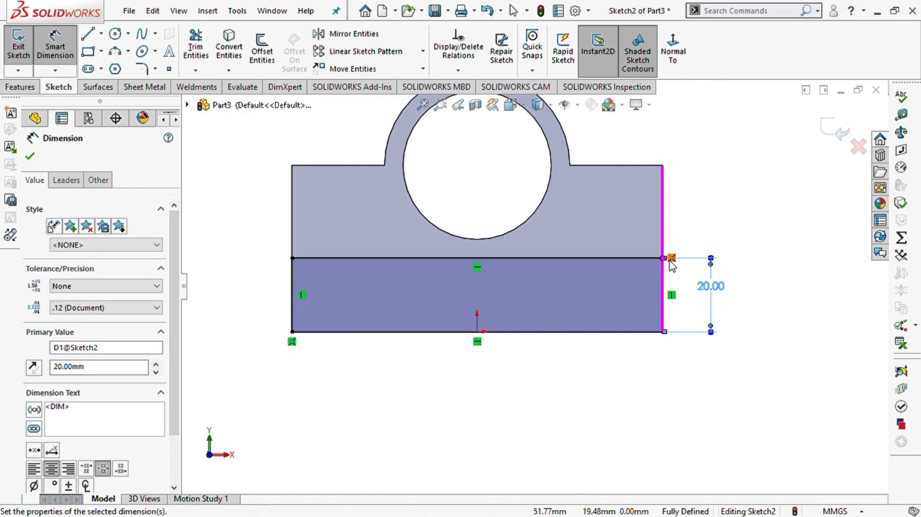
pyautogui.click(19, 87)
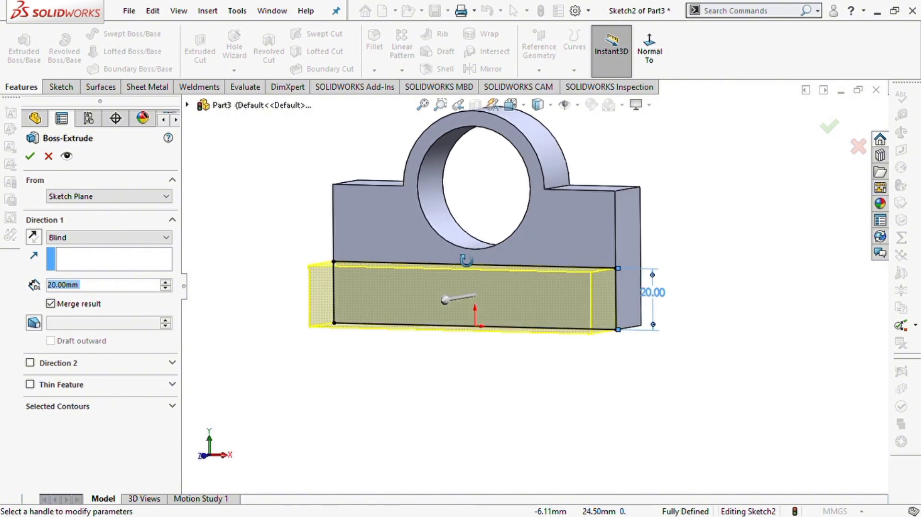
# Raise the strip's extrusion depth to 40 mm and accept the ledge.
pyautogui.click(166, 284)
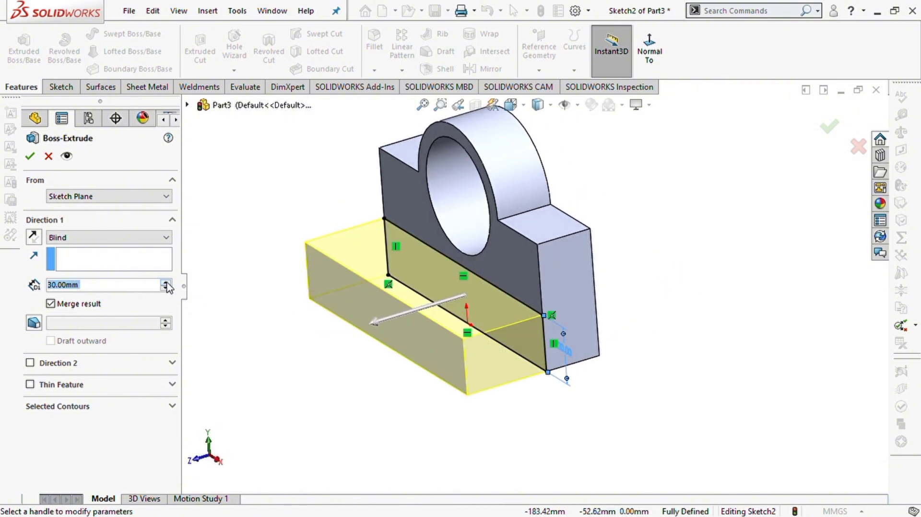
pyautogui.click(166, 284)
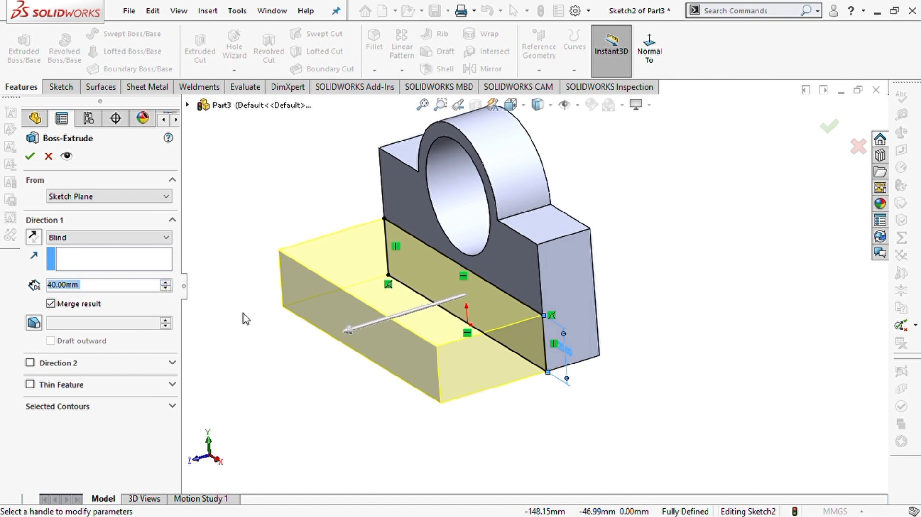
pyautogui.click(28, 159)
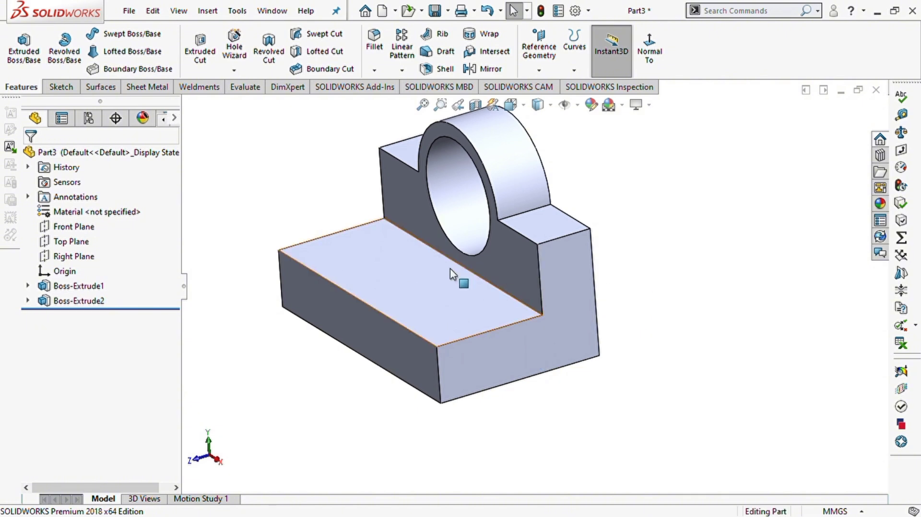
# Zoom to fit and rotate the finished L-shaped bracket, then create new part Part4.
pyautogui.click(422, 104)
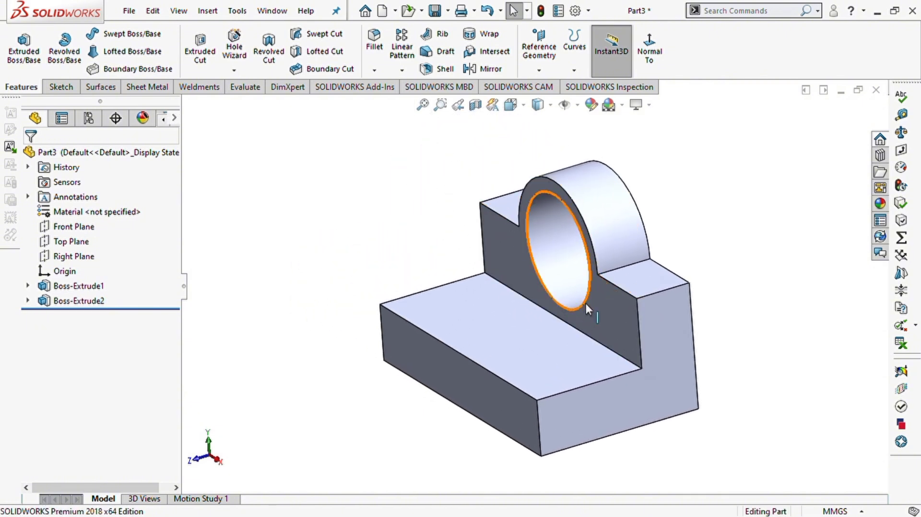
pyautogui.moveTo(585, 307); pyautogui.dragTo(579, 328, button='middle')
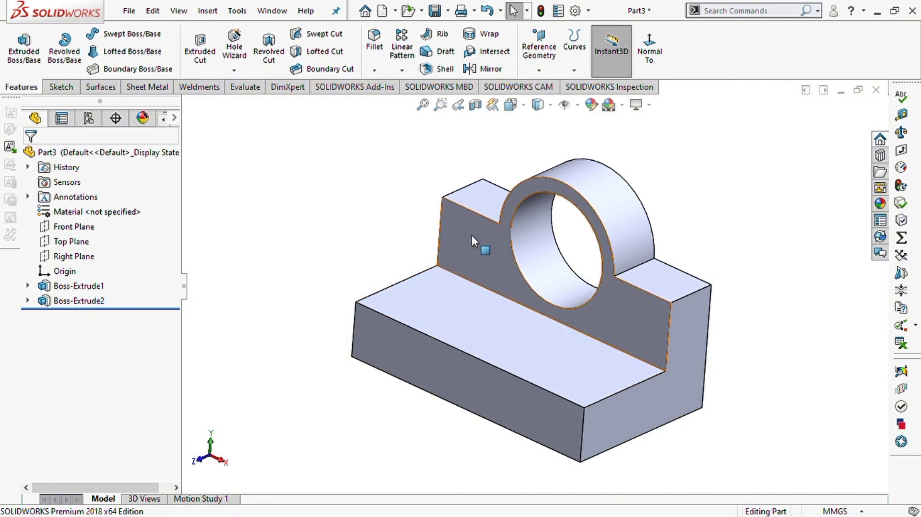
pyautogui.click(382, 10)
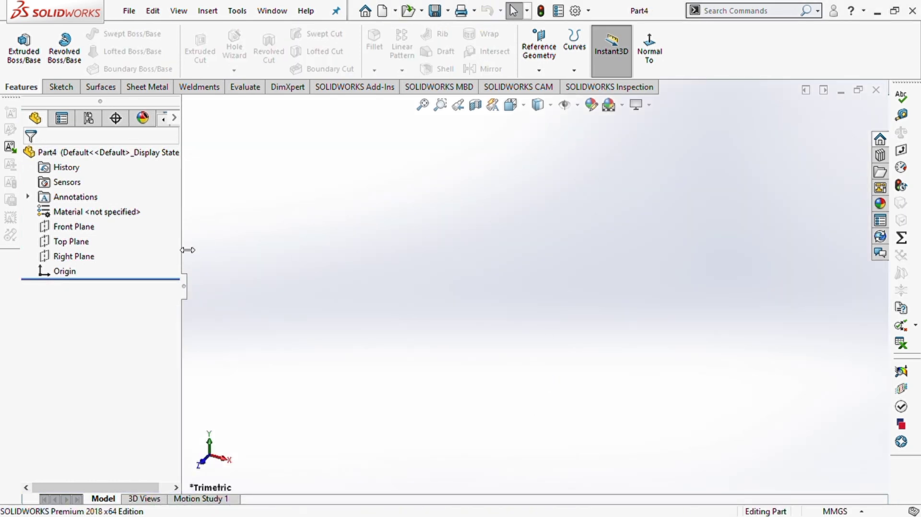
# On the Top Plane, sketch an origin-centred circle and dimension its diameter to 40 mm.
pyautogui.click(79, 244)
pyautogui.click(96, 227)
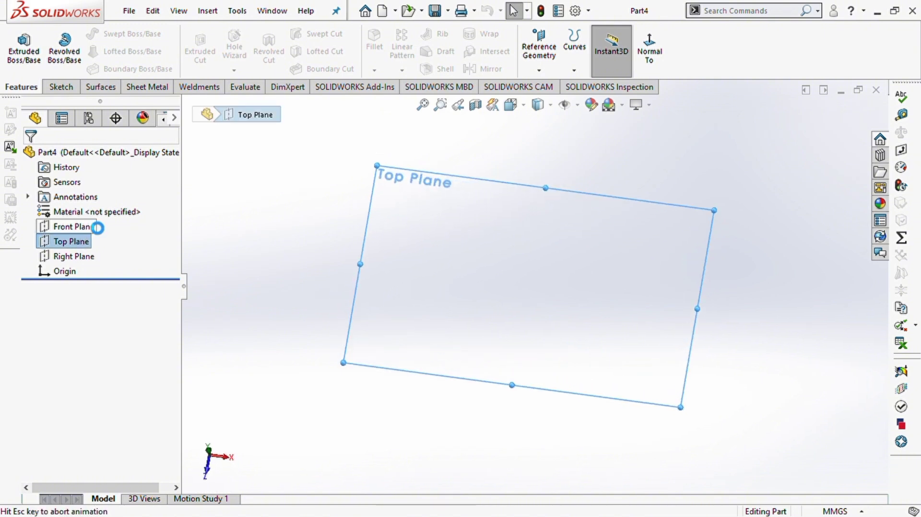
pyautogui.press('c')
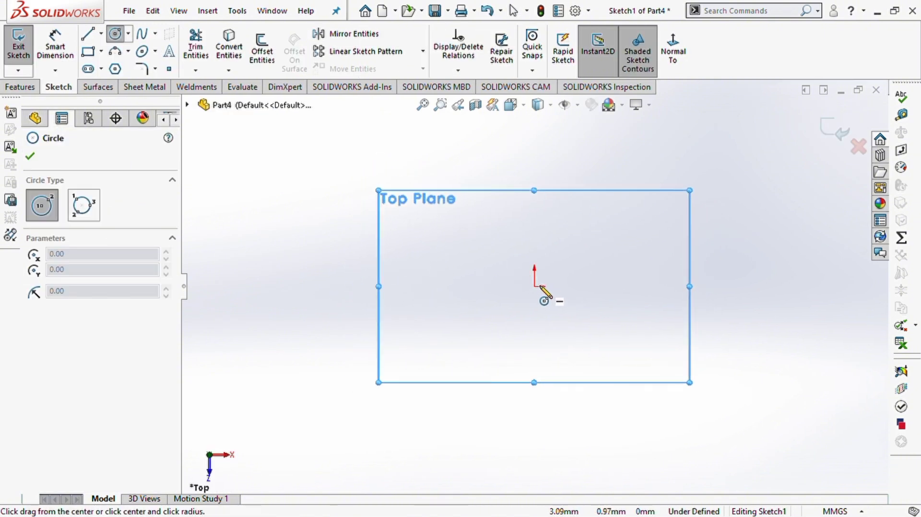
pyautogui.moveTo(534, 286); pyautogui.dragTo(571, 303)
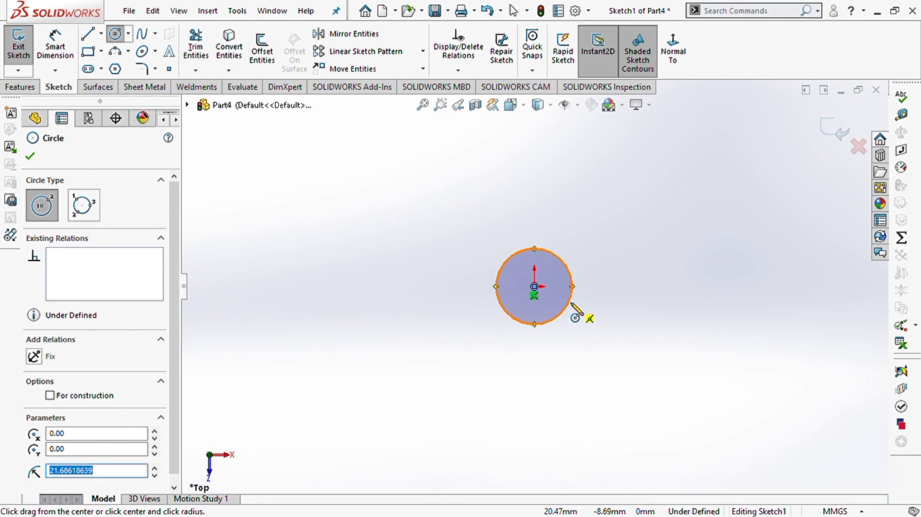
pyautogui.press('d')
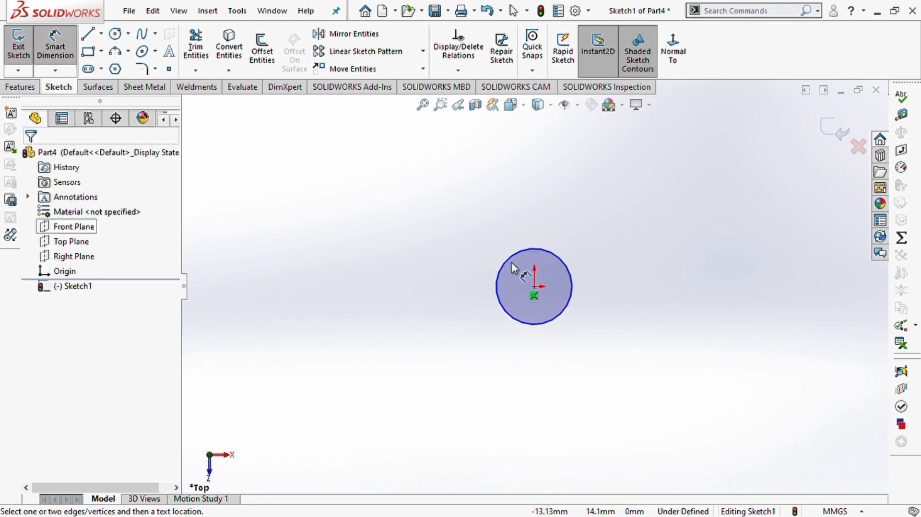
pyautogui.click(510, 264)
pyautogui.click(430, 231)
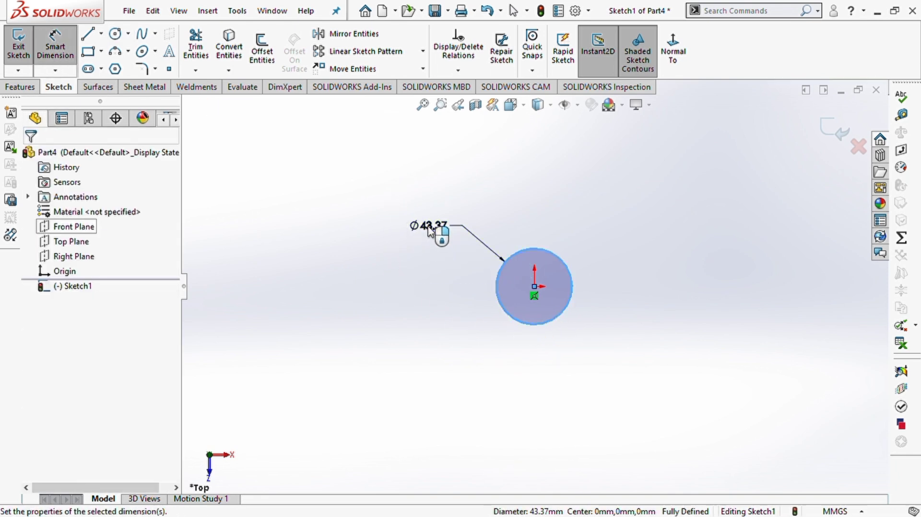
pyautogui.write('40')
pyautogui.press('Return')
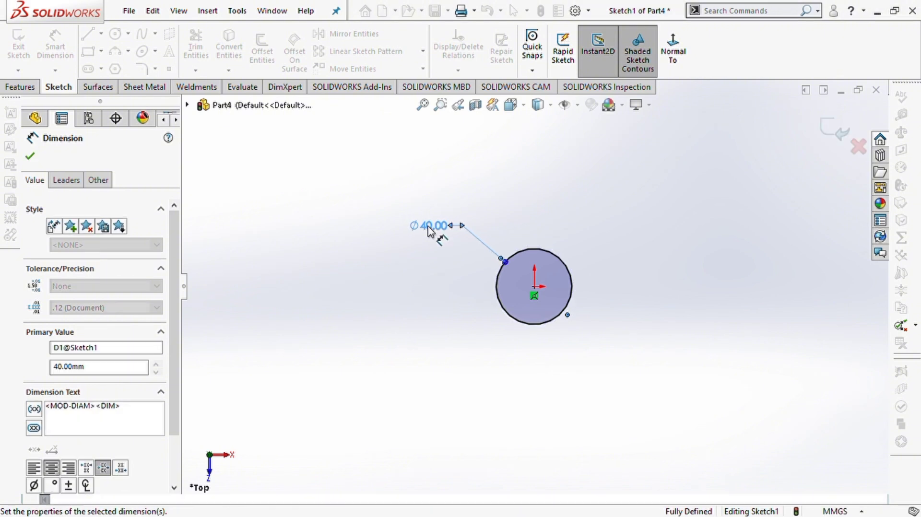
# Extrude the Ø40 circle as a Blind boss 30 mm deep to form the cylinder.
pyautogui.click(33, 89)
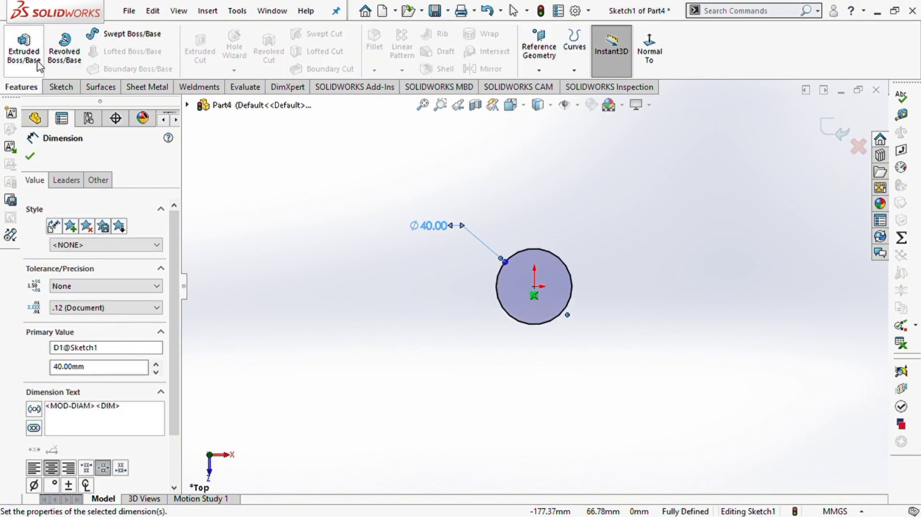
pyautogui.click(24, 47)
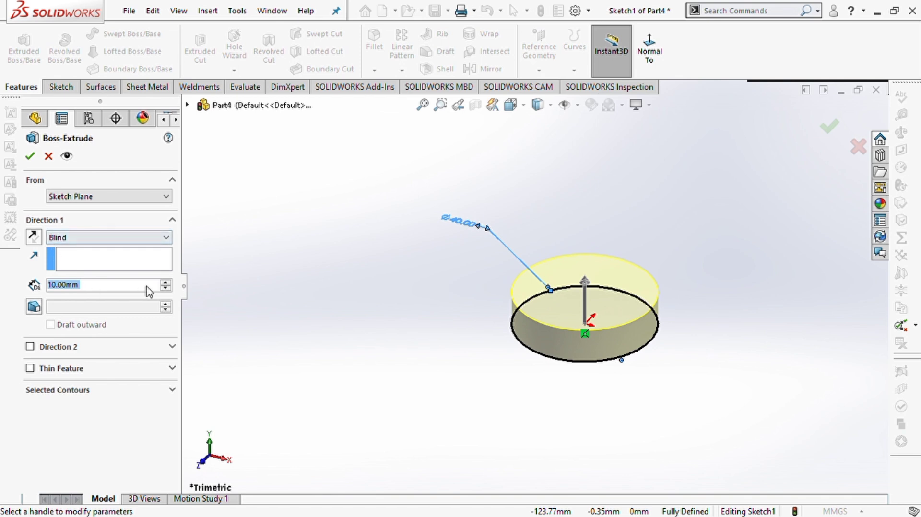
pyautogui.click(166, 283)
pyautogui.click(166, 283)
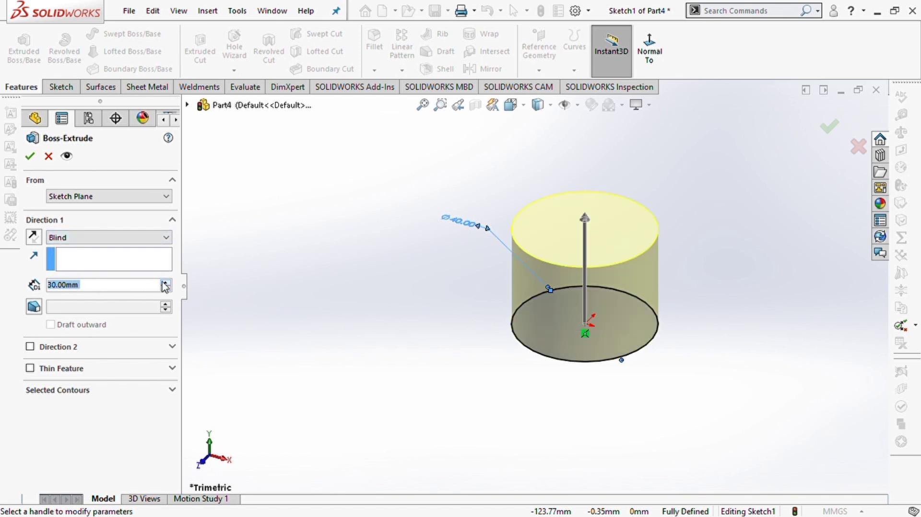
pyautogui.click(31, 157)
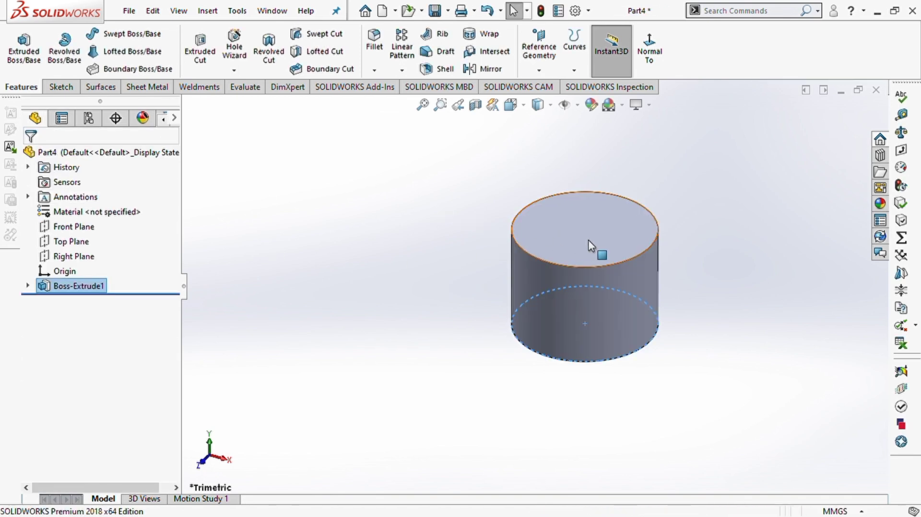
# Sketch a small circle centred on the cylinder's top face.
pyautogui.click(588, 240)
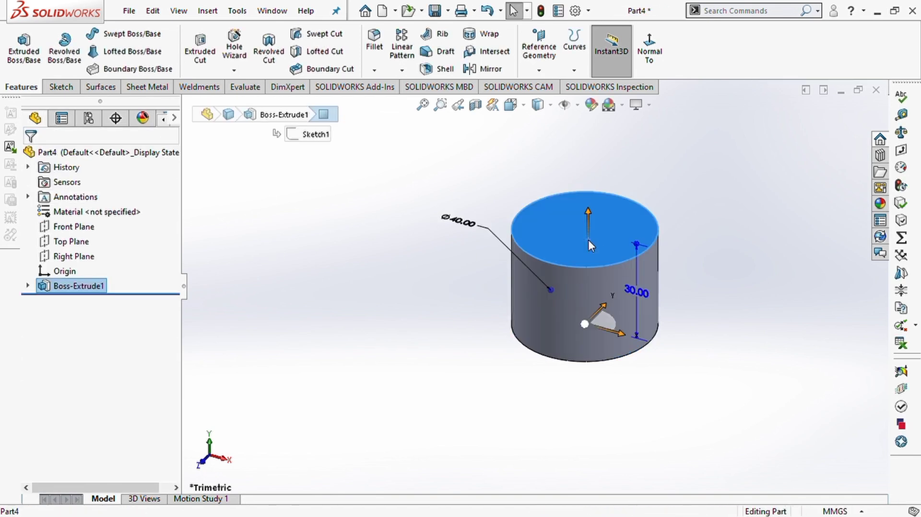
pyautogui.click(648, 206)
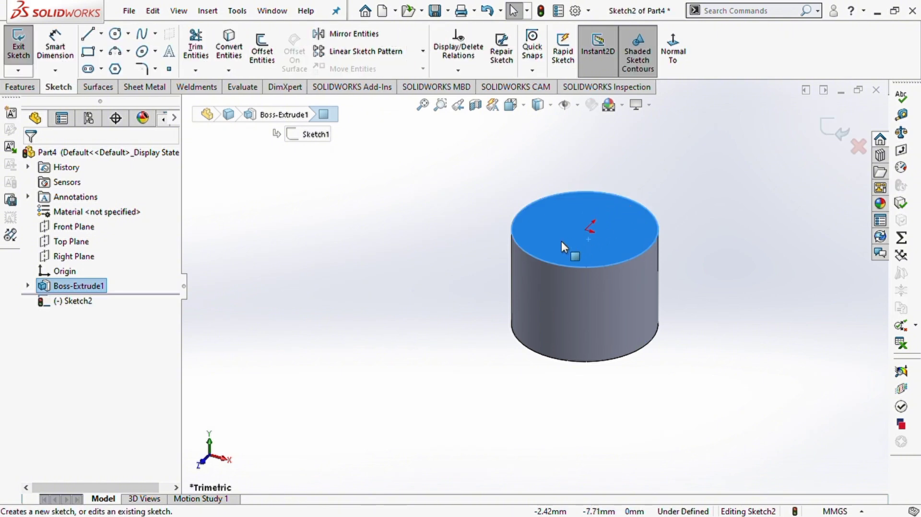
pyautogui.press('c')
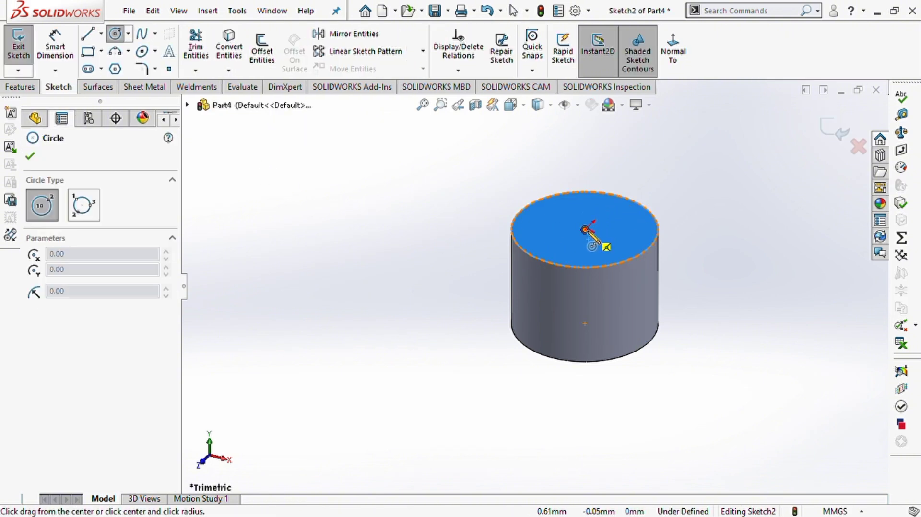
pyautogui.click(585, 229)
pyautogui.click(619, 240)
# Dimension the small circle to Ø20 mm and set it up as a 30 mm boss extrusion.
pyautogui.press('d')
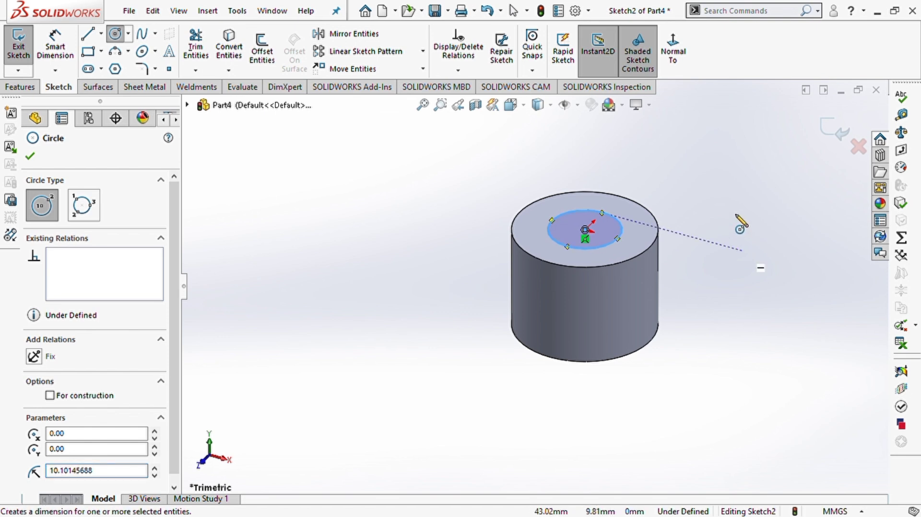
pyautogui.click(623, 231)
pyautogui.click(677, 204)
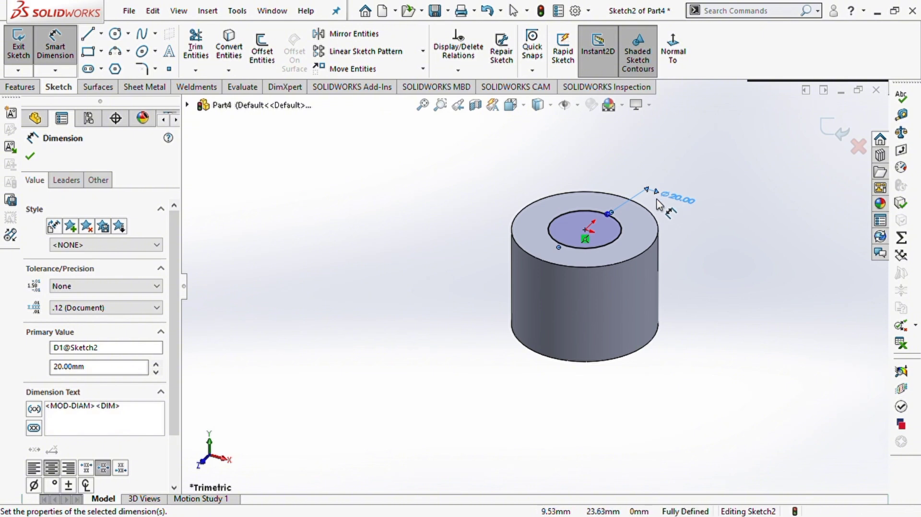
pyautogui.click(32, 87)
pyautogui.click(24, 50)
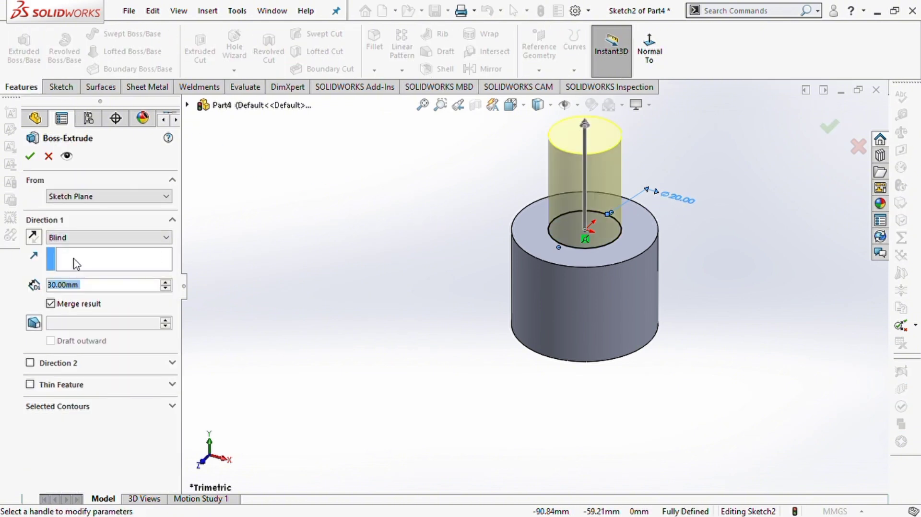
# Accept the Ø20 × 30 mm shaft boss and inspect the stepped part from a few angles.
pyautogui.click(29, 156)
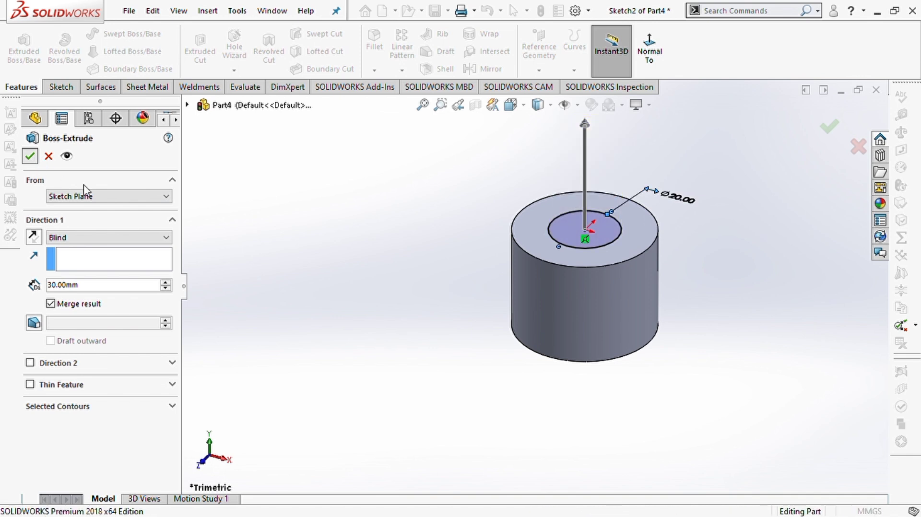
pyautogui.moveTo(528, 384)
pyautogui.mouseDown(button='middle')
pyautogui.moveTo(552, 379)
pyautogui.moveTo(557, 362)
pyautogui.mouseUp(button='middle')
pyautogui.press('f')
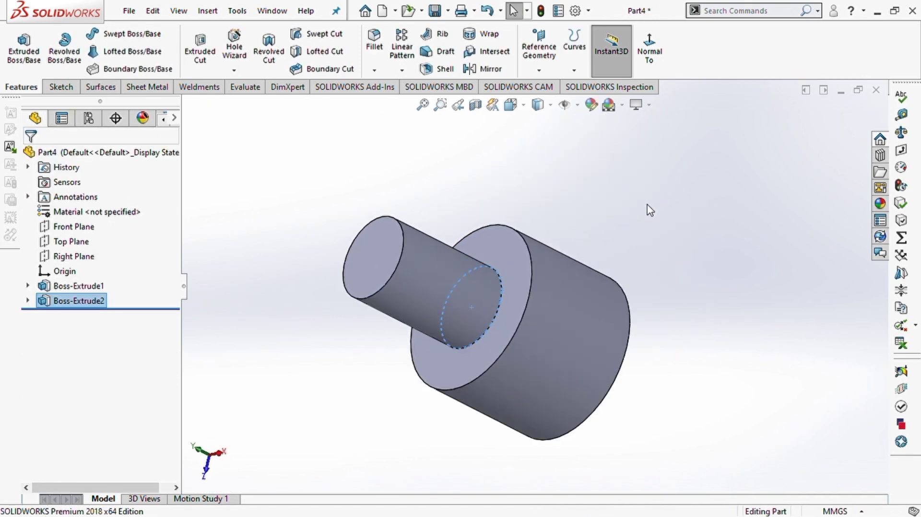
pyautogui.moveTo(470, 281); pyautogui.dragTo(499, 287, button='middle')
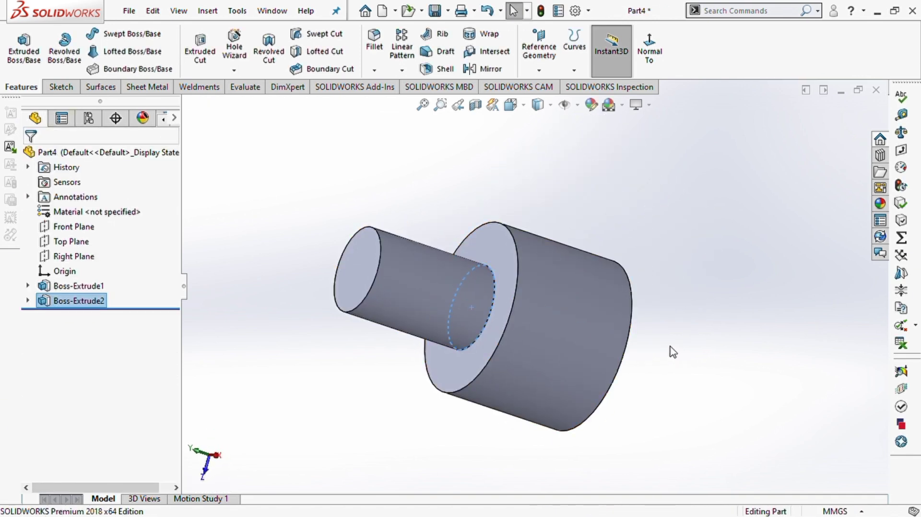